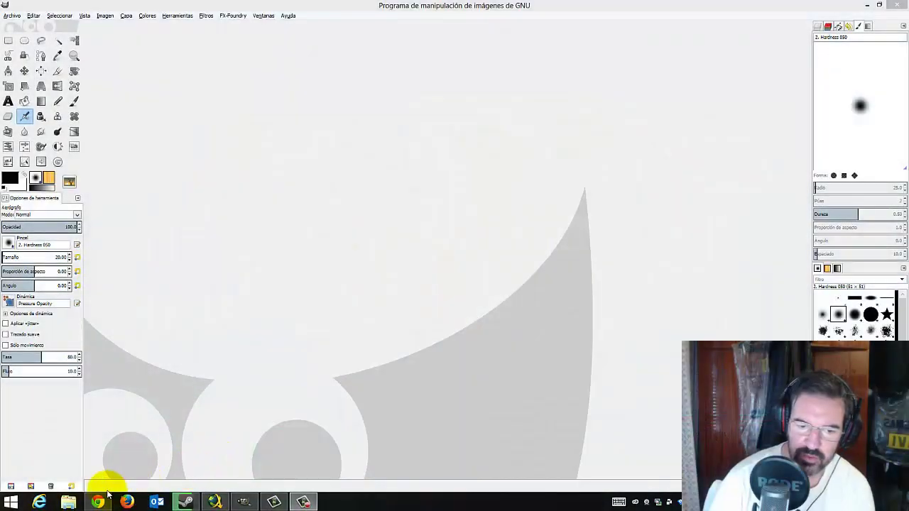
# Read the Paintbrush page of the GIMP manual, then return to GIMP
pyautogui.click(97, 502)
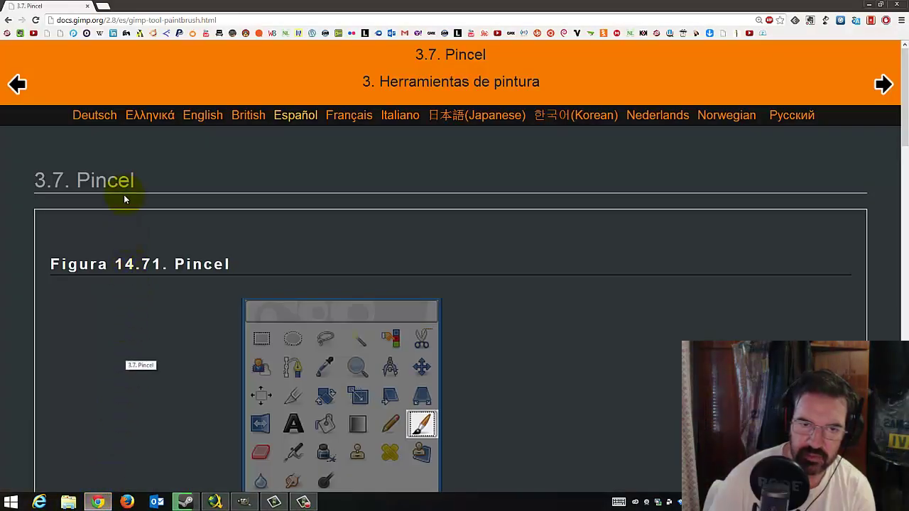
pyautogui.scroll(-1, 152, 268)
pyautogui.scroll(-1, 153, 271)
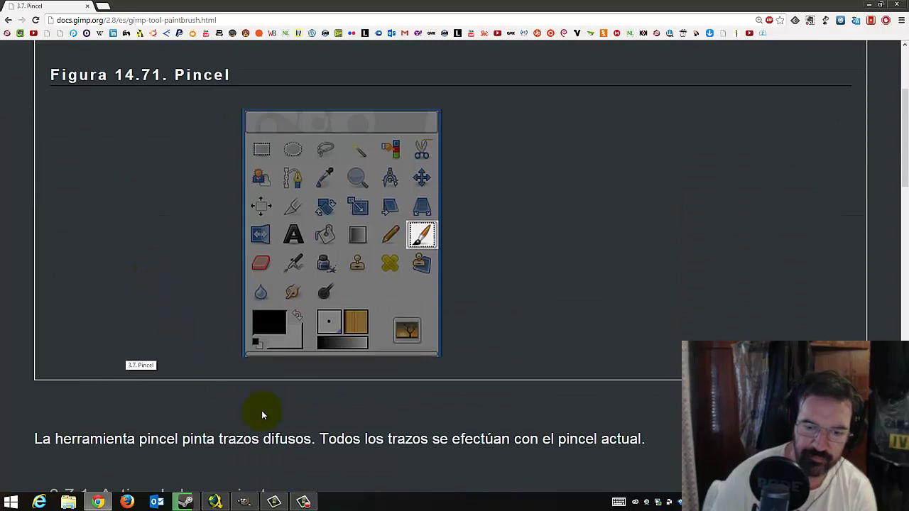
pyautogui.click(243, 502)
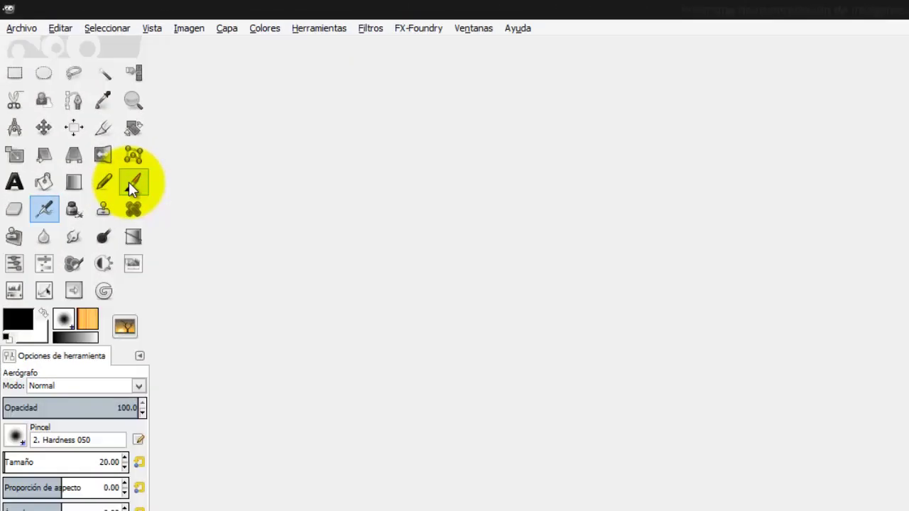
# Make the Paintbrush the active tool, browse the paint tools, and open the New Image dialog
pyautogui.click(74, 101)
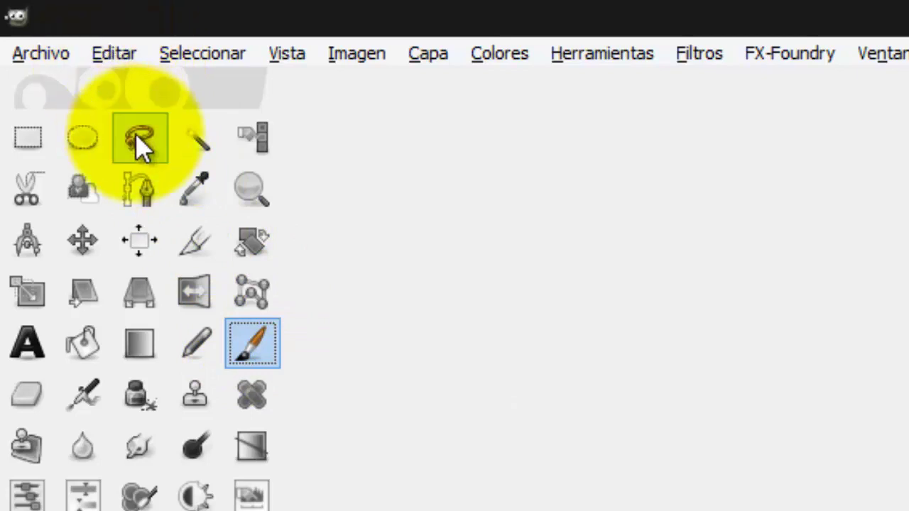
pyautogui.click(79, 53)
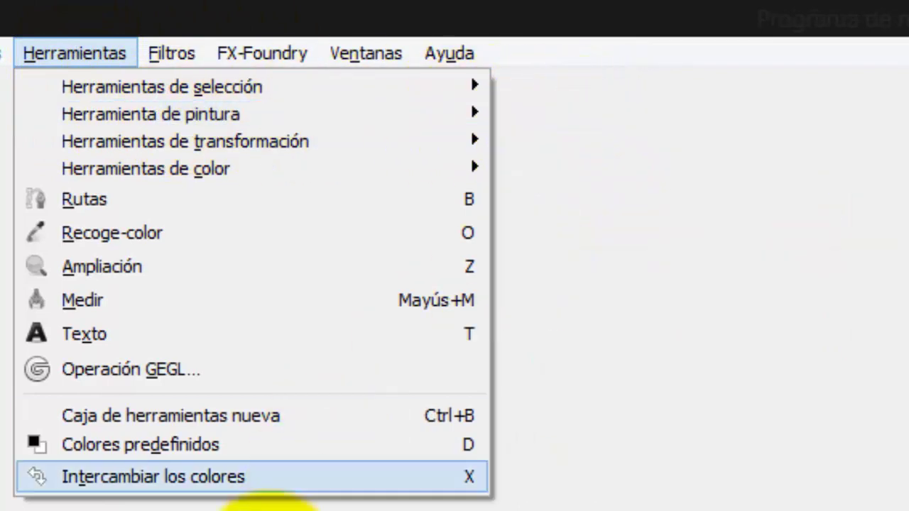
pyautogui.click(284, 480)
pyautogui.click(11, 16)
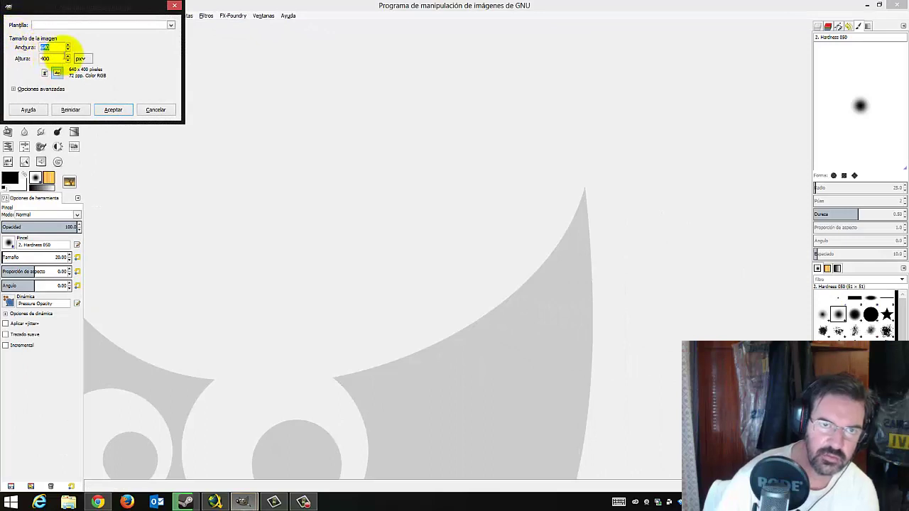
# Create a blank landscape image from the A4 (300ppi) template
pyautogui.click(172, 25)
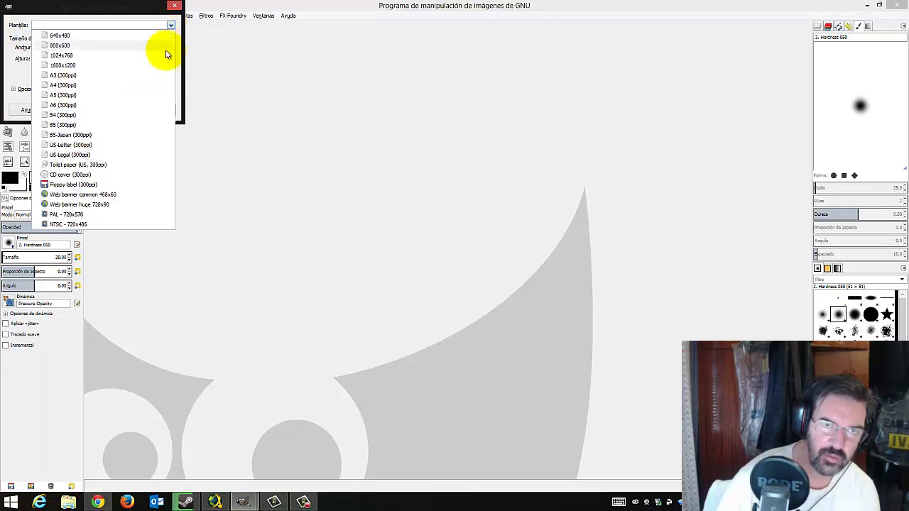
pyautogui.click(156, 87)
pyautogui.click(57, 72)
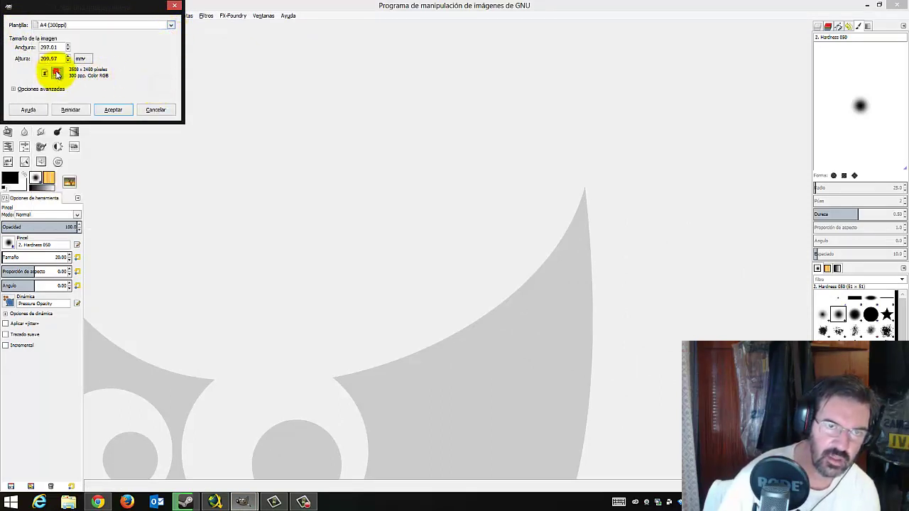
pyautogui.click(113, 110)
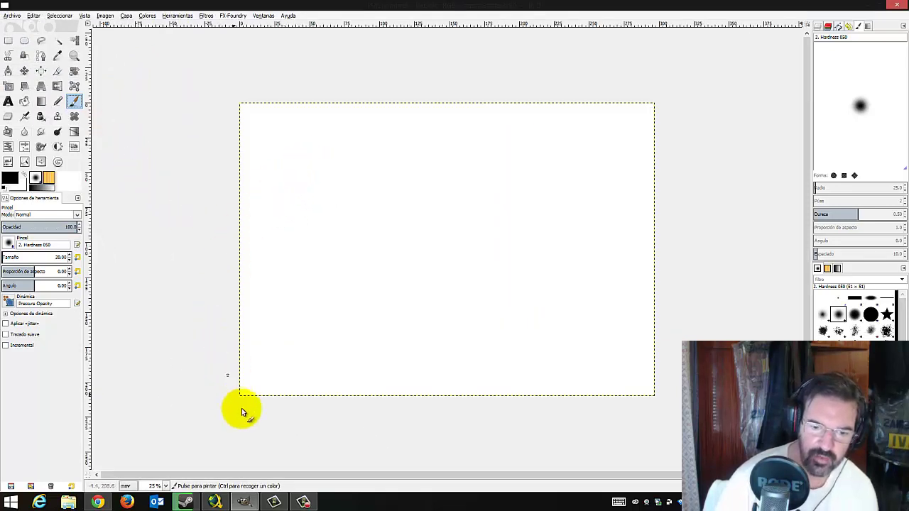
pyautogui.click(243, 501)
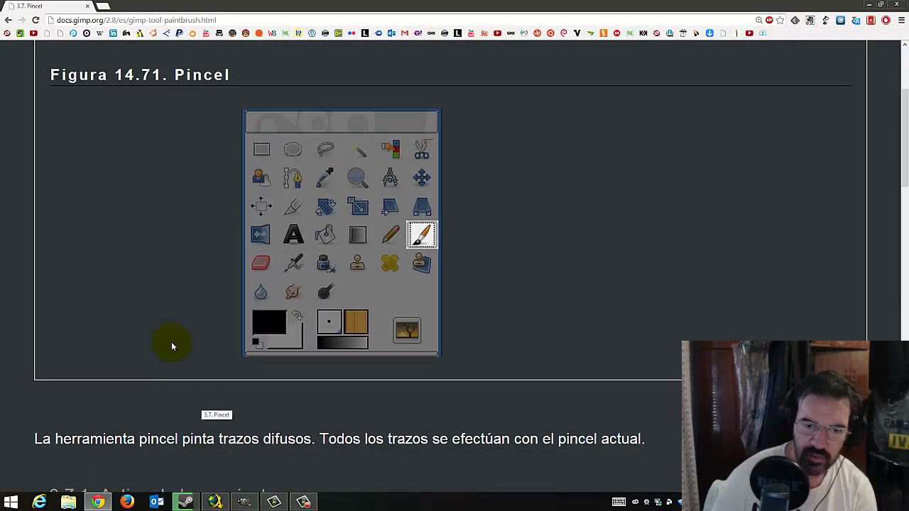
pyautogui.scroll(-2, 171, 342)
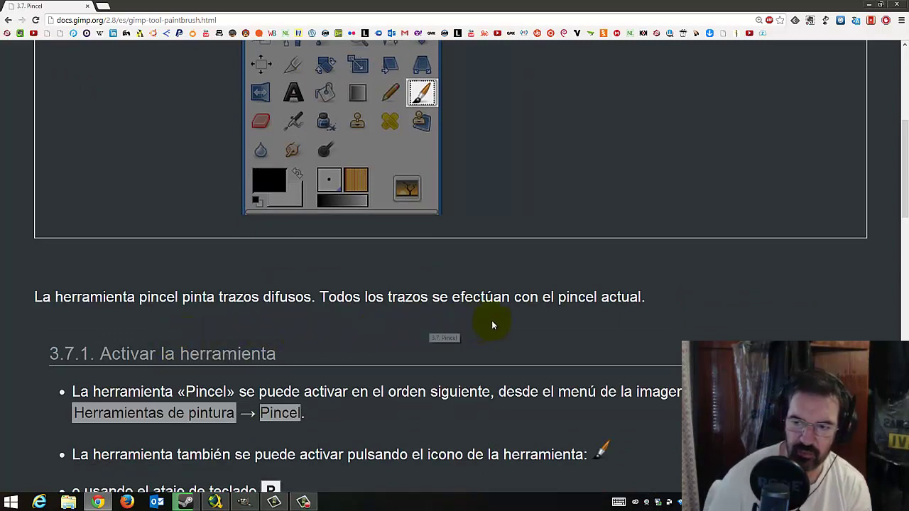
pyautogui.scroll(-2, 277, 318)
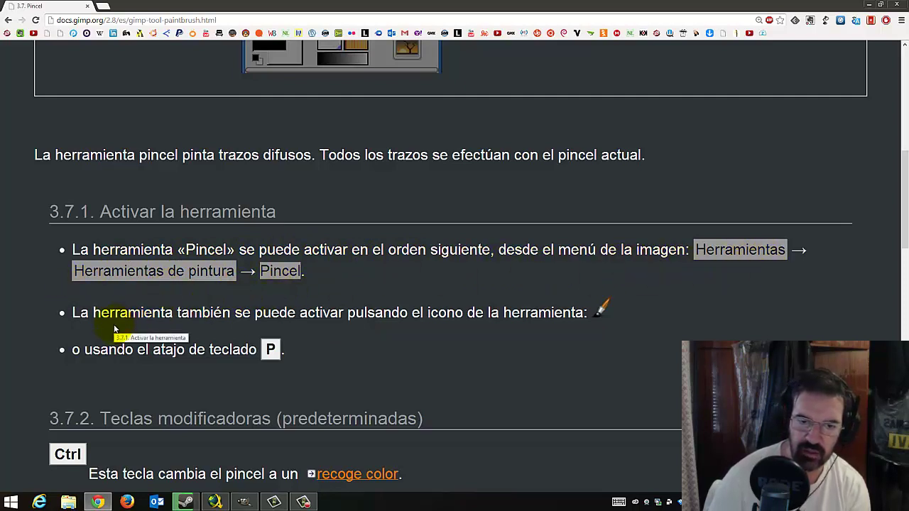
pyautogui.scroll(-1, 124, 327)
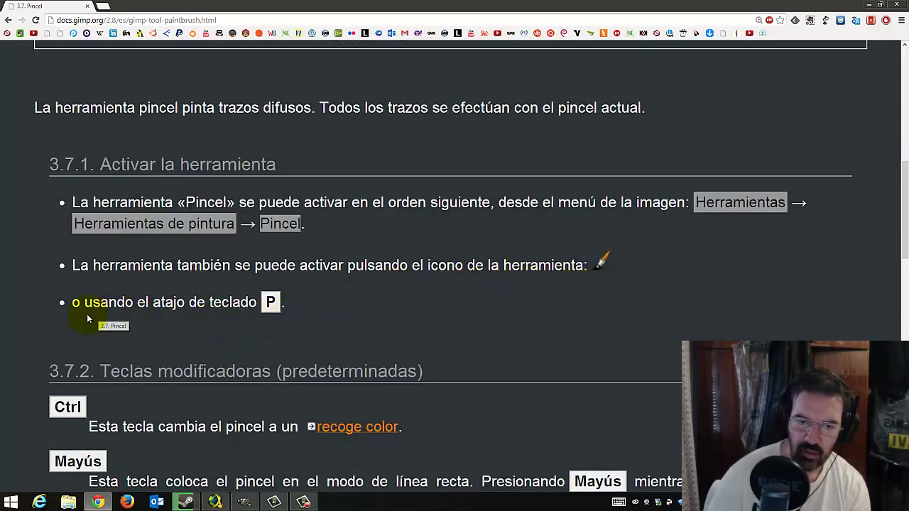
pyautogui.scroll(-1, 219, 310)
pyautogui.scroll(-2, 213, 309)
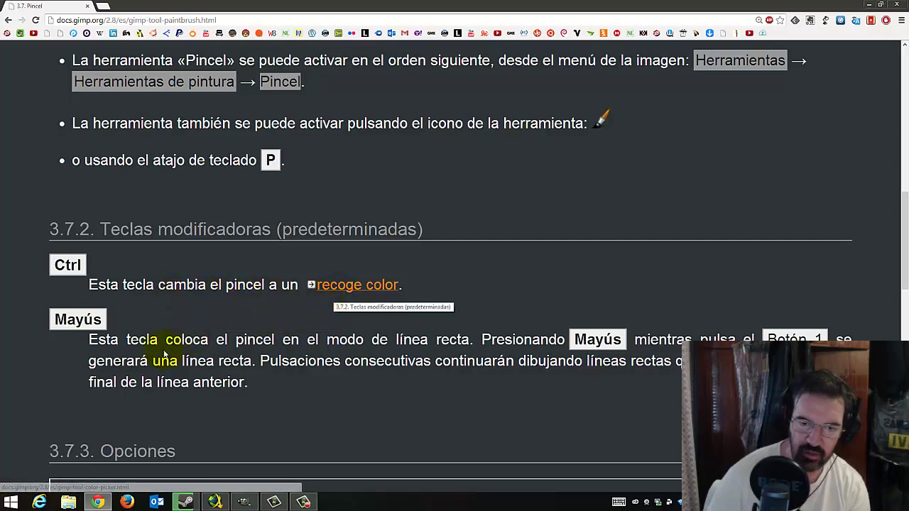
pyautogui.click(243, 501)
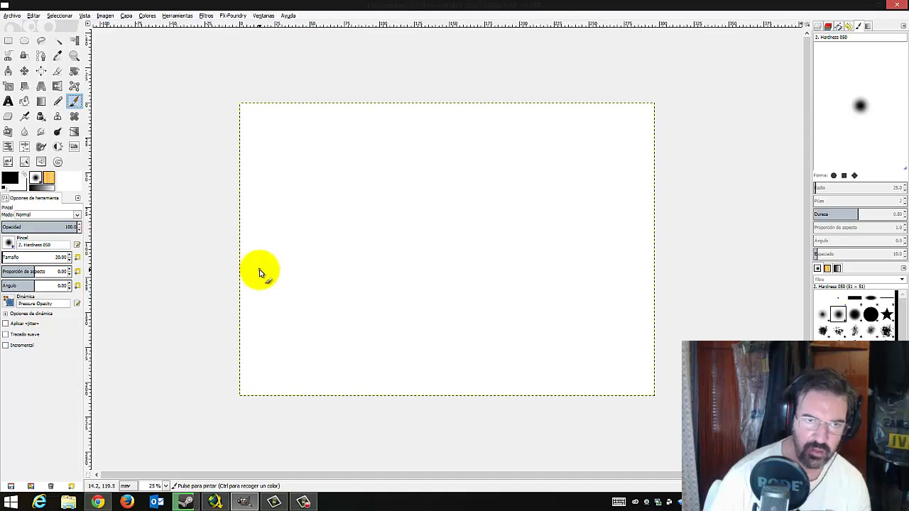
pyautogui.click(245, 504)
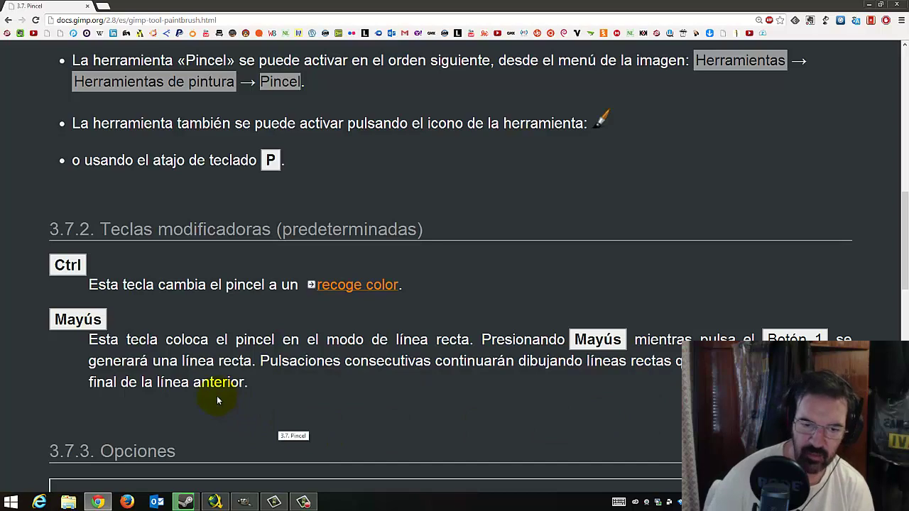
pyautogui.click(244, 500)
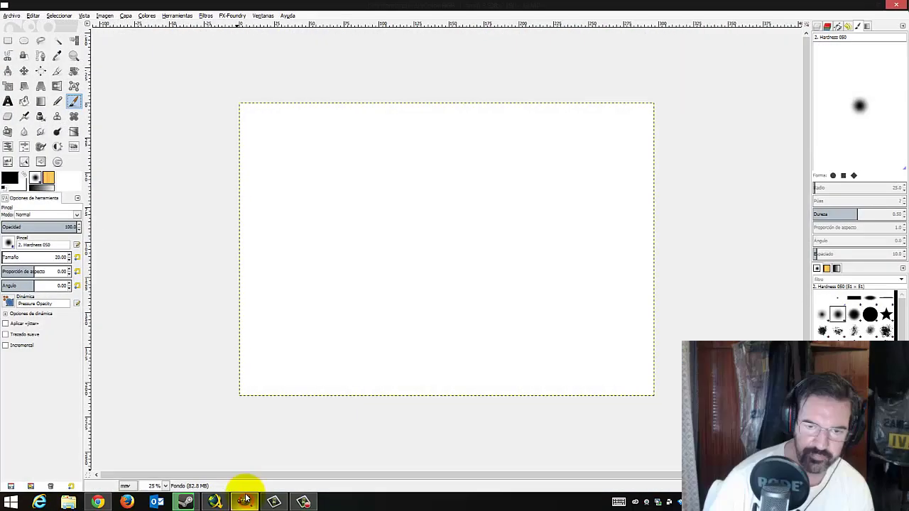
# Draw a closed four-sided outline of straight black lines, then sample colours from its edge
pyautogui.click(285, 249)
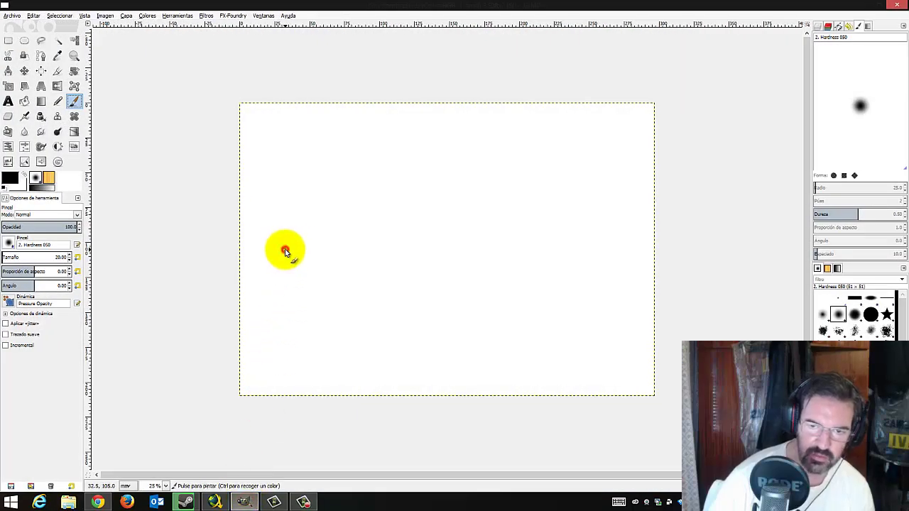
pyautogui.click(522, 154)
pyautogui.click(575, 249)
pyautogui.click(418, 336)
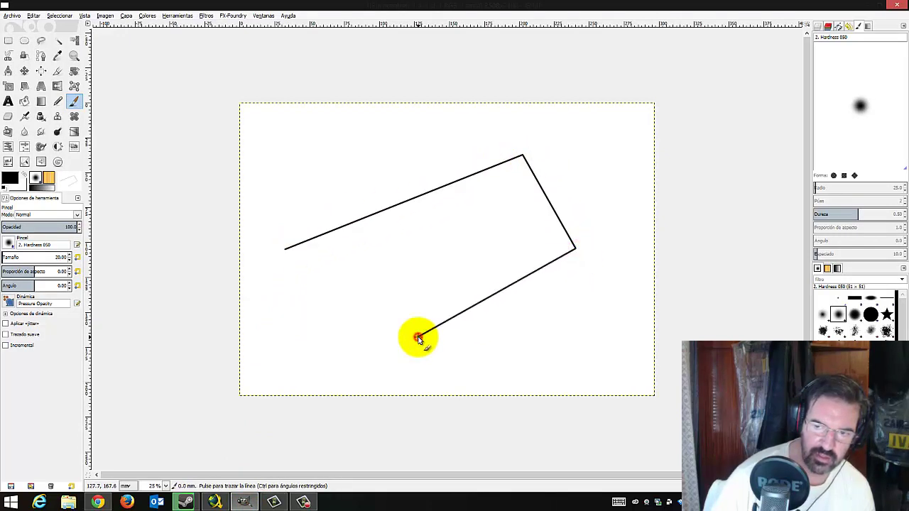
pyautogui.click(284, 248)
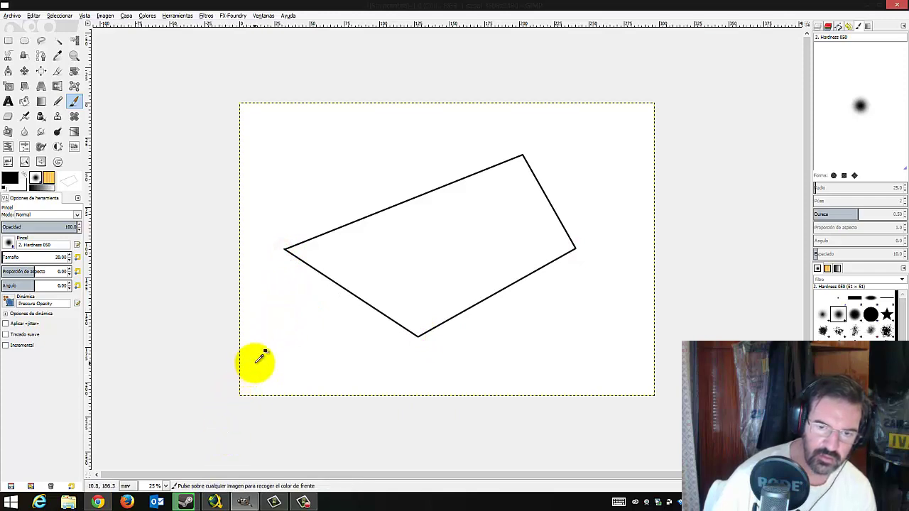
pyautogui.keyDown('ctrl'); pyautogui.click(355, 292); pyautogui.keyUp('ctrl')
pyautogui.keyDown('ctrl'); pyautogui.click(358, 287); pyautogui.keyUp('ctrl')
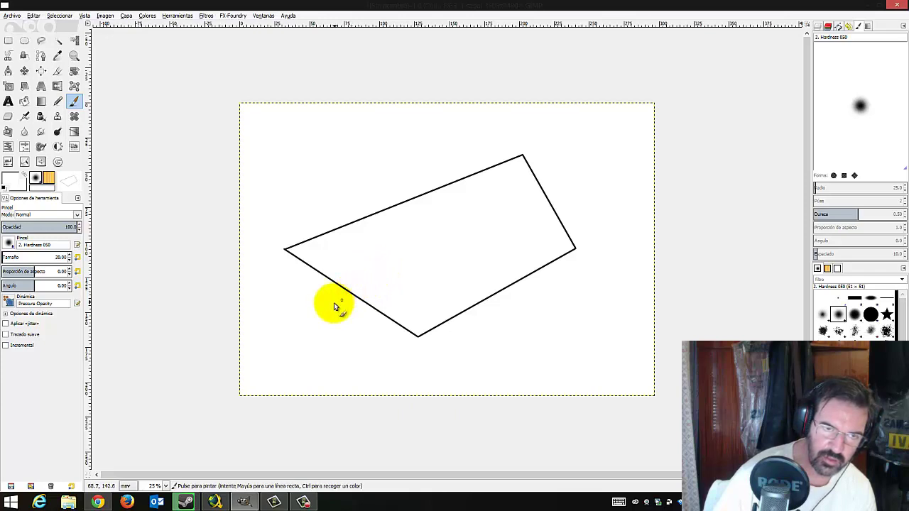
# Reset colours to default black and white and clear the layer with Edit > Clear
pyautogui.click(5, 188)
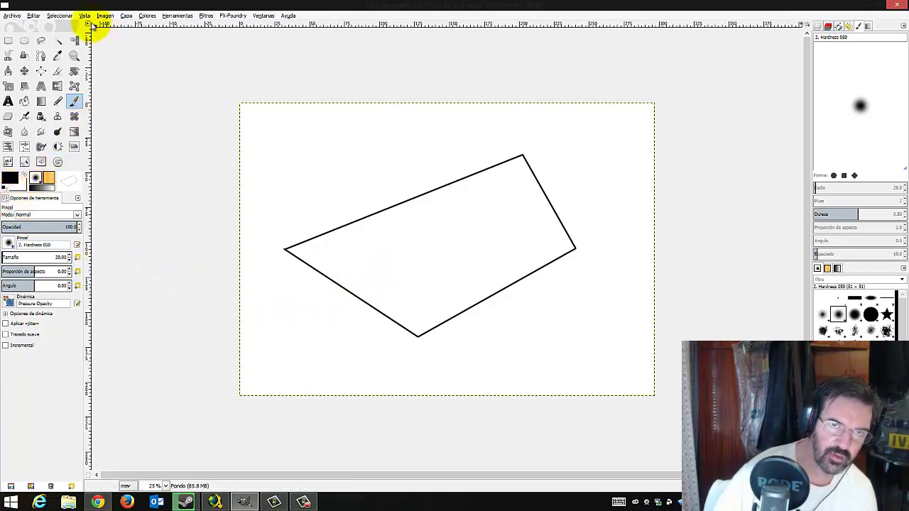
pyautogui.click(34, 15)
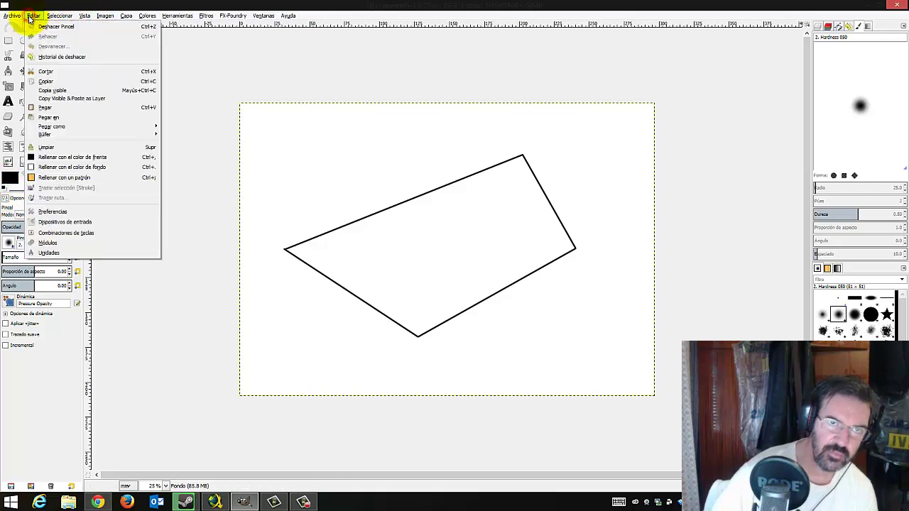
pyautogui.click(45, 146)
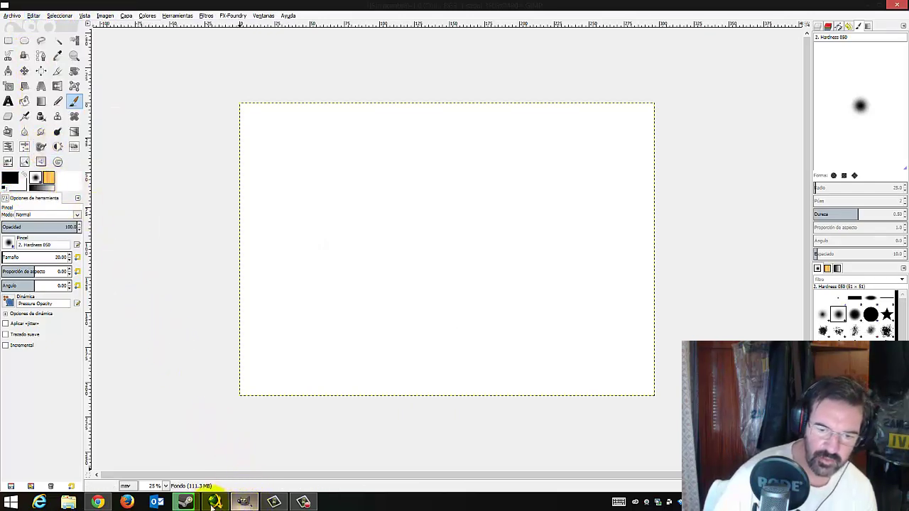
pyautogui.click(97, 502)
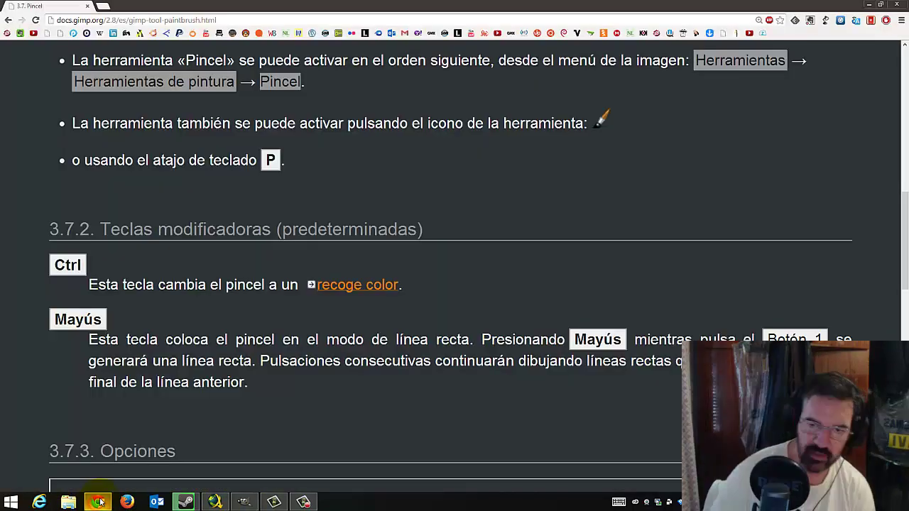
pyautogui.scroll(-3, 176, 333)
pyautogui.scroll(-2, 176, 336)
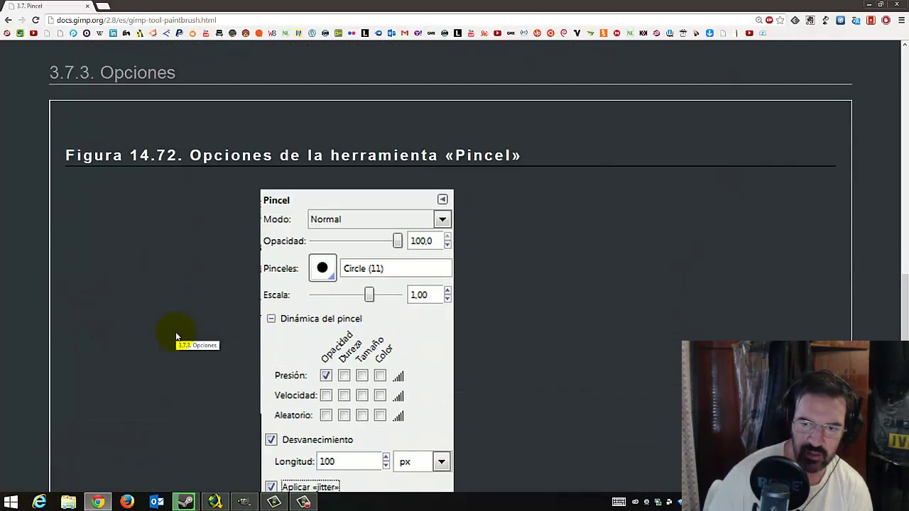
pyautogui.scroll(-1, 177, 337)
pyautogui.scroll(-1, 176, 336)
pyautogui.scroll(-1, 176, 337)
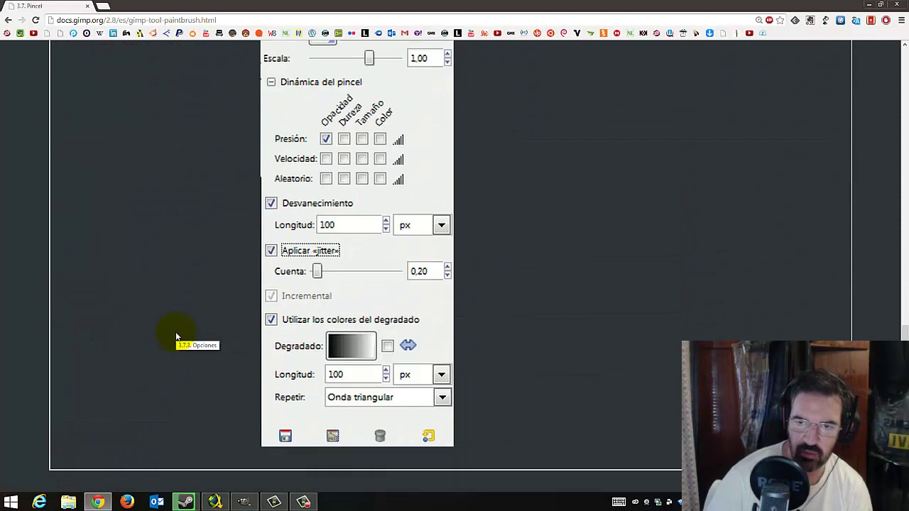
pyautogui.scroll(-1, 176, 336)
pyautogui.scroll(-2, 176, 336)
pyautogui.scroll(-1, 176, 336)
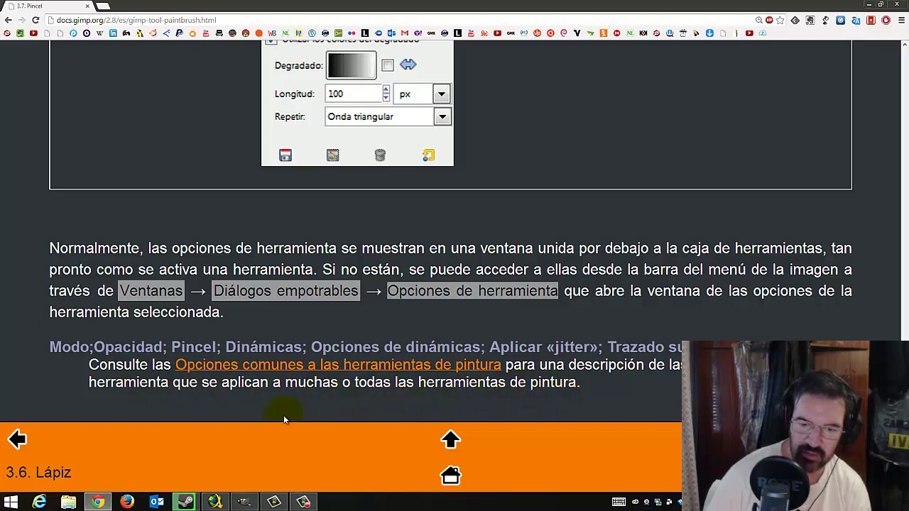
pyautogui.click(243, 502)
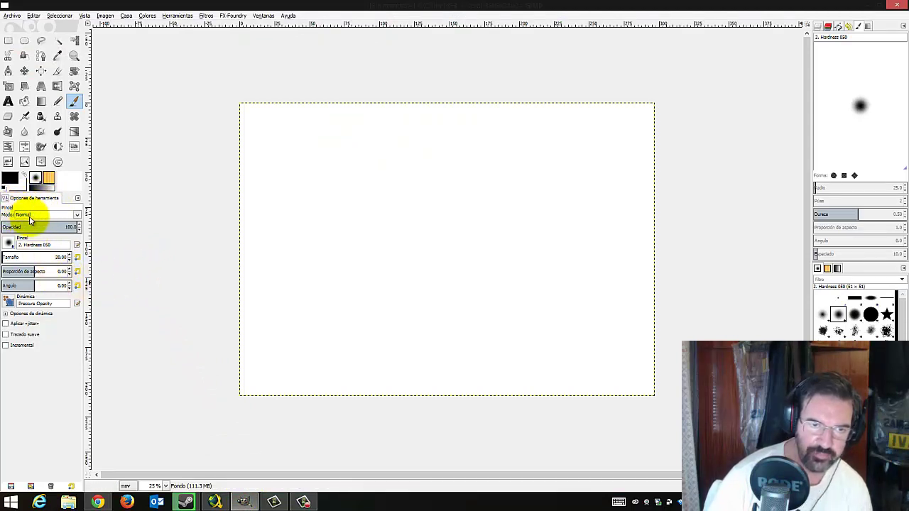
# Check the Mode list and brush picker without changes, then show the paint dynamics presets
pyautogui.click(78, 215)
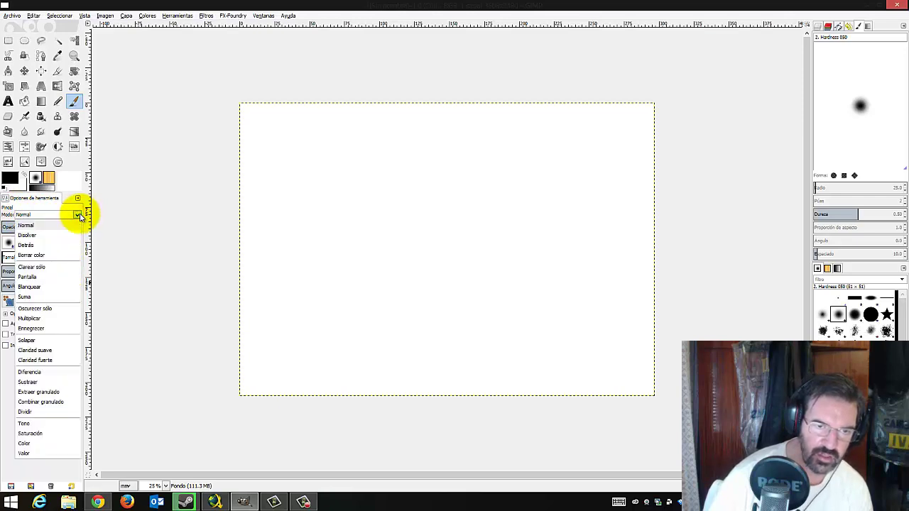
pyautogui.click(79, 215)
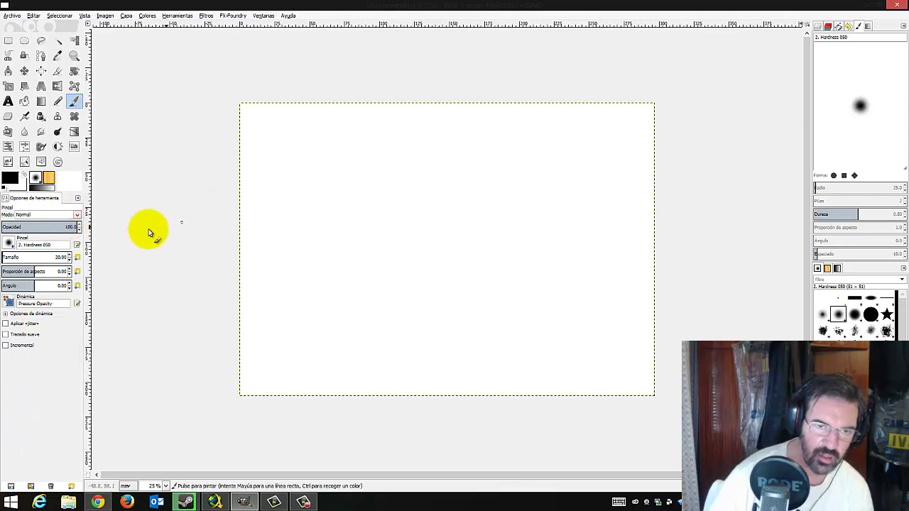
pyautogui.click(10, 244)
pyautogui.click(10, 245)
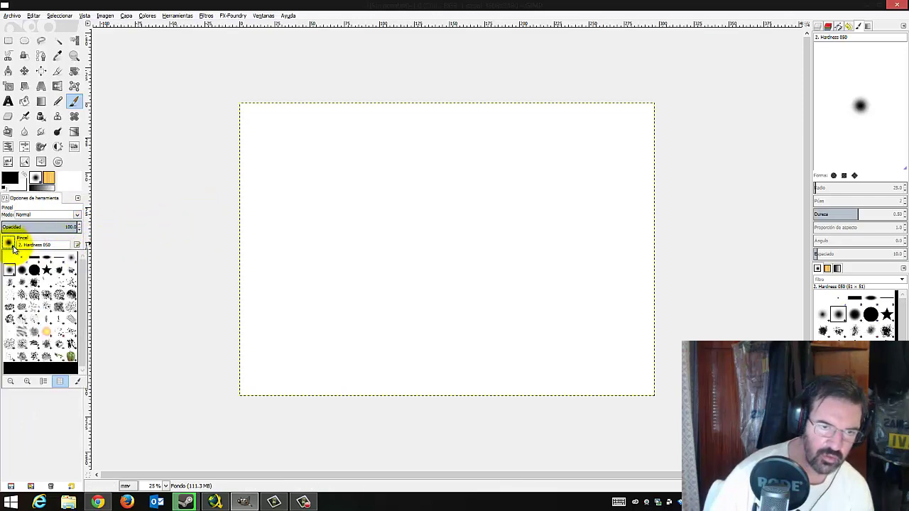
pyautogui.click(12, 247)
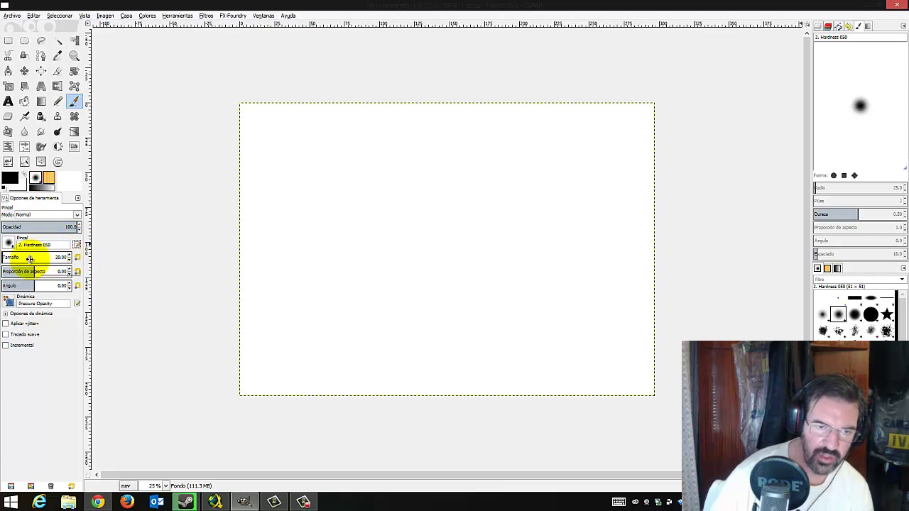
pyautogui.click(10, 303)
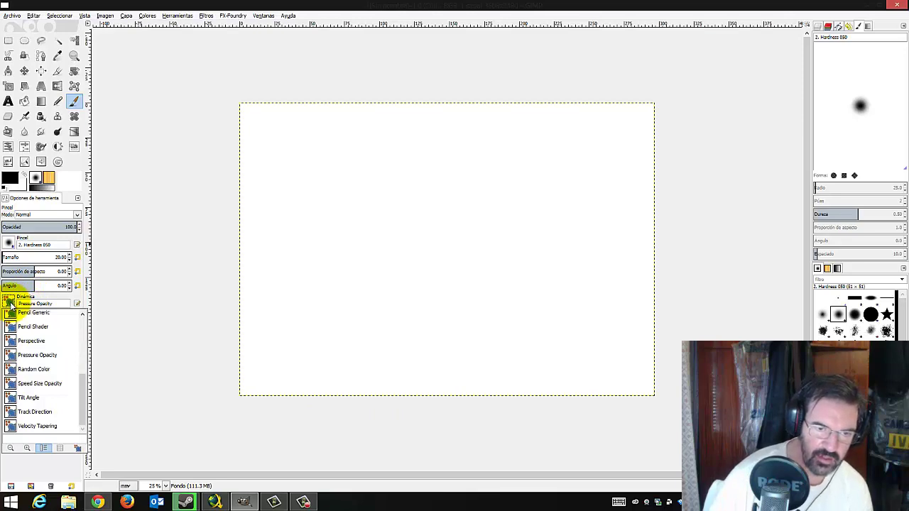
# Keep Pressure Opacity and expand Dynamics Options, leaving fade unit pixels and repeat Ninguno
pyautogui.click(10, 303)
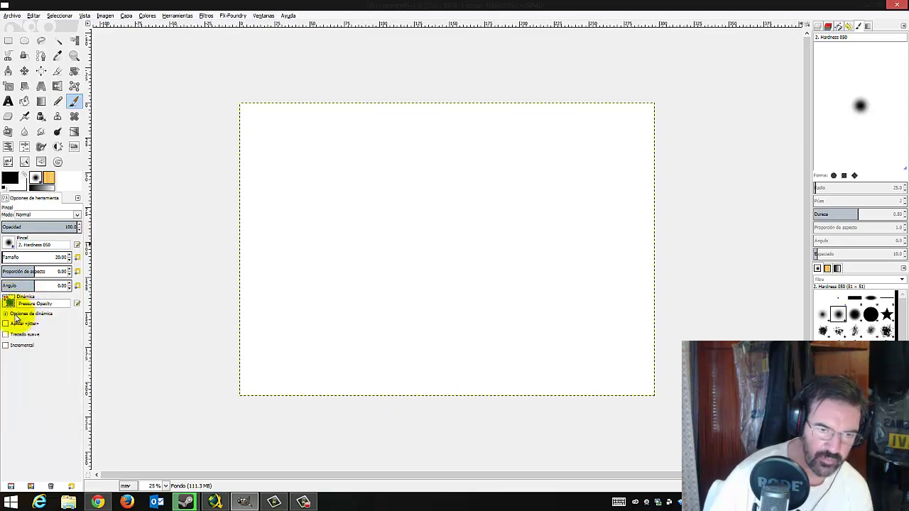
pyautogui.click(5, 314)
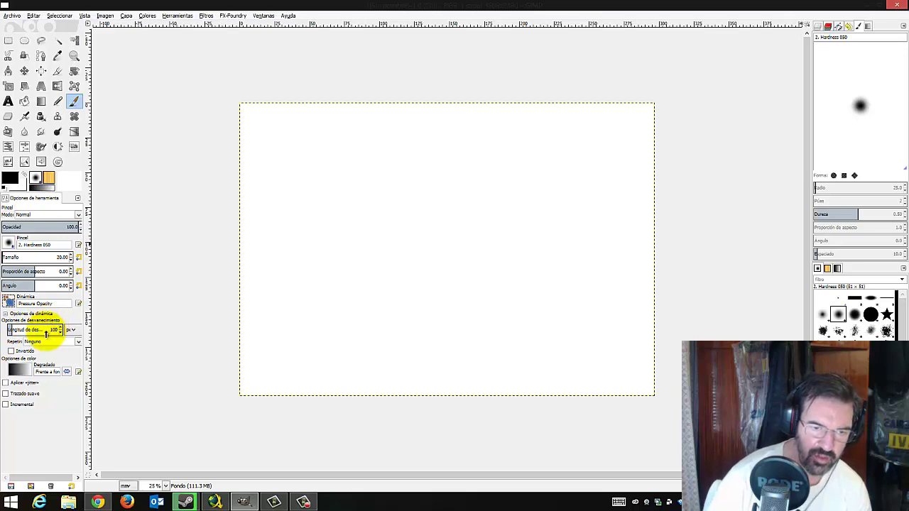
pyautogui.click(73, 331)
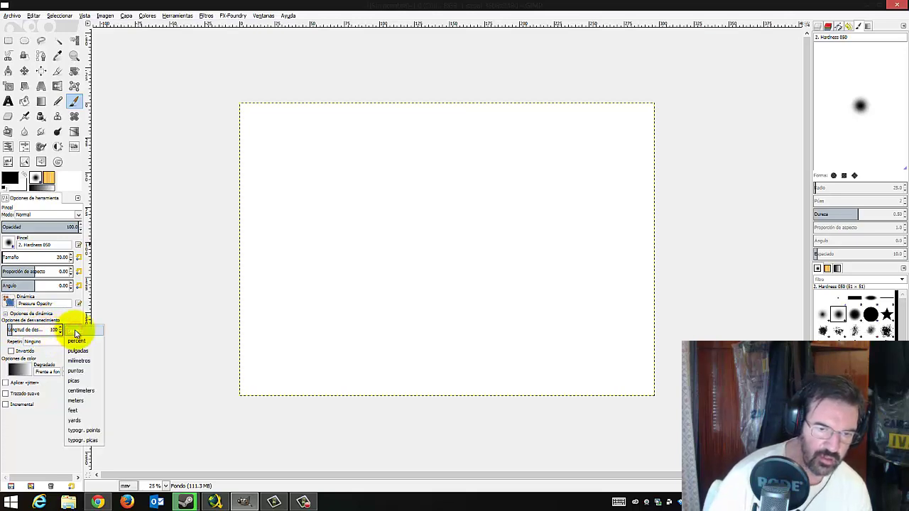
pyautogui.click(75, 331)
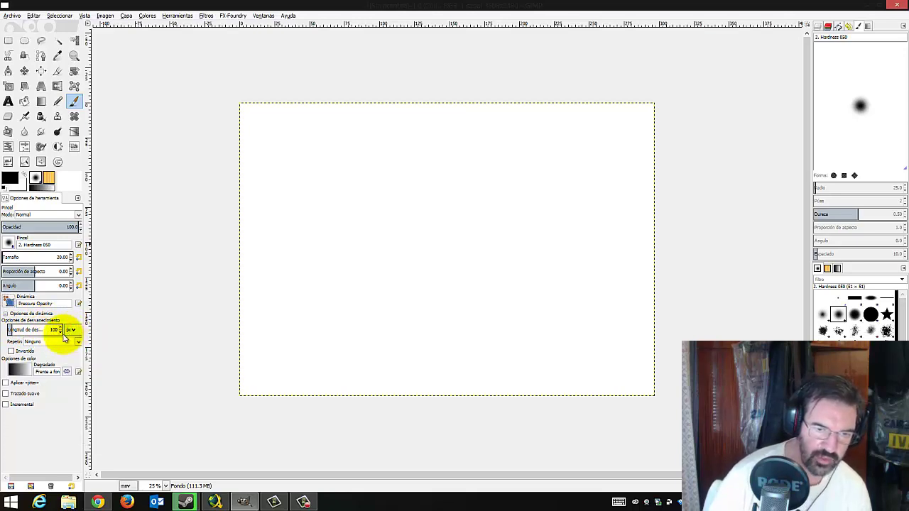
pyautogui.click(78, 342)
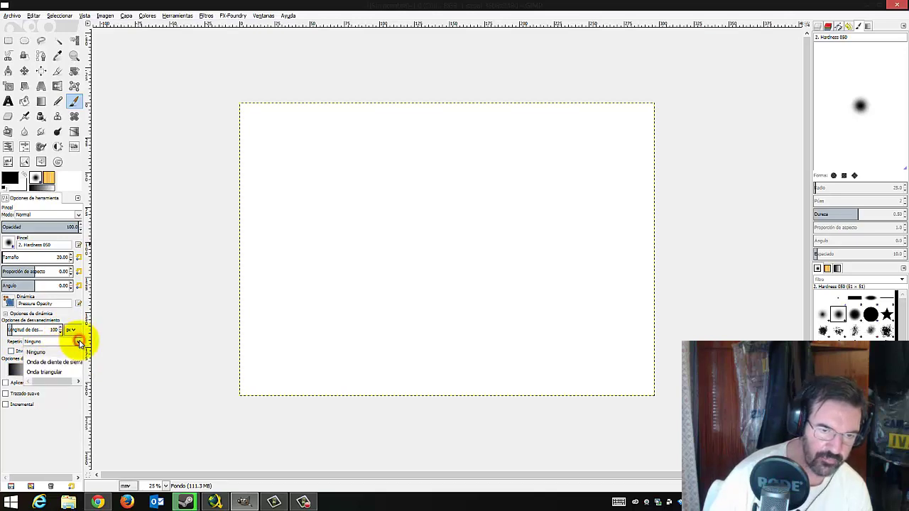
pyautogui.click(78, 342)
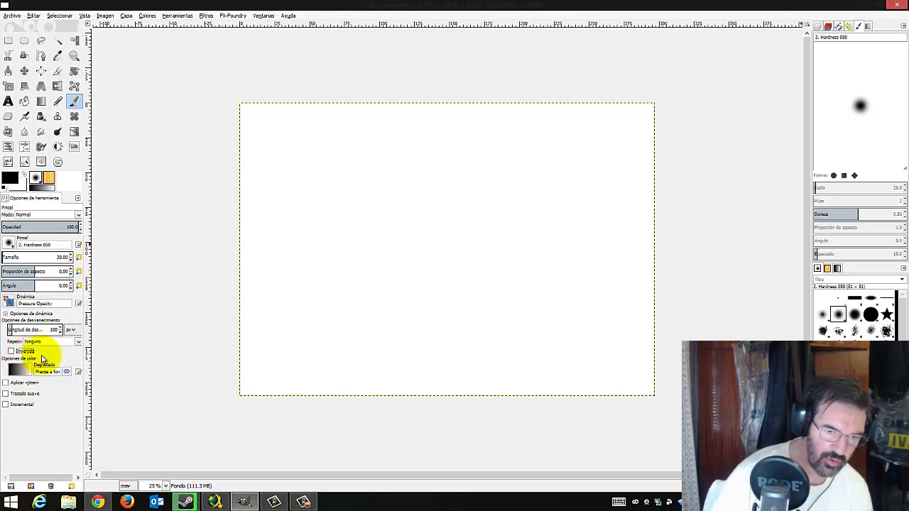
# Toggle gradient reverse, Jitter, Smooth stroke and Incremental, leaving smooth stroke off
pyautogui.click(65, 372)
pyautogui.click(65, 373)
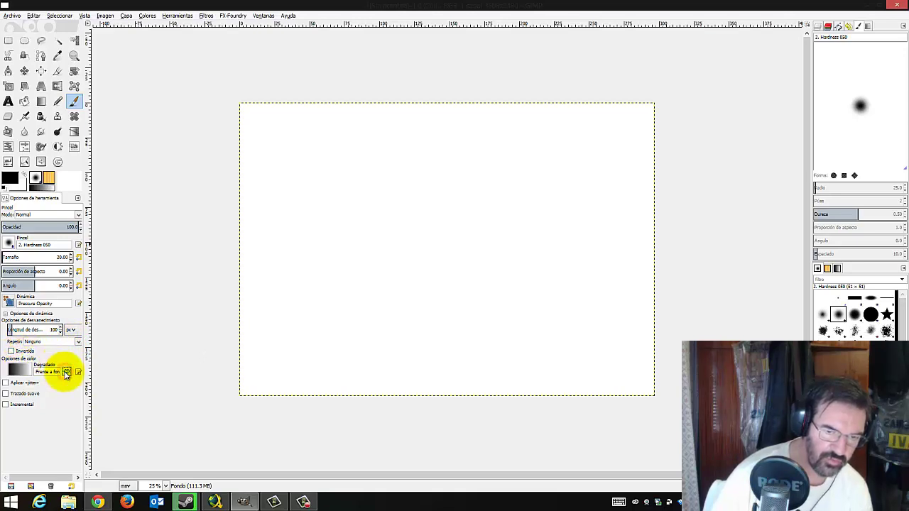
pyautogui.click(7, 383)
pyautogui.click(7, 384)
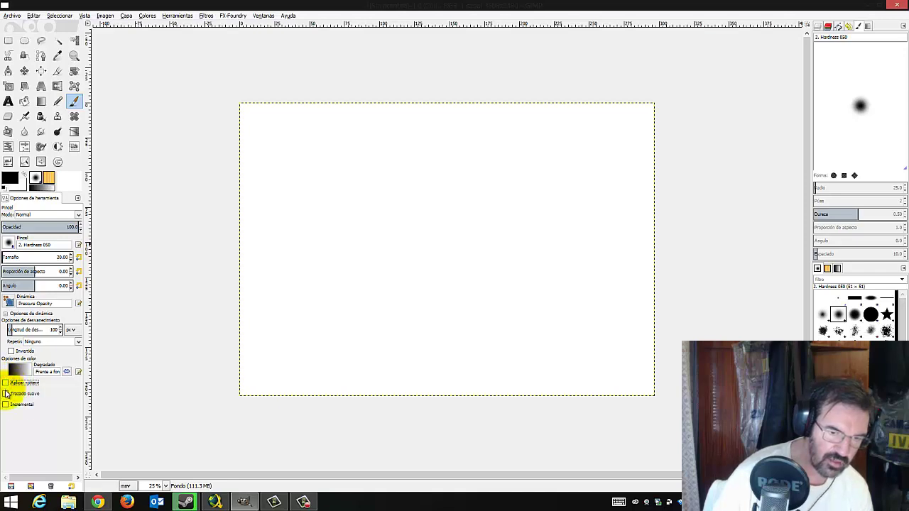
pyautogui.click(7, 394)
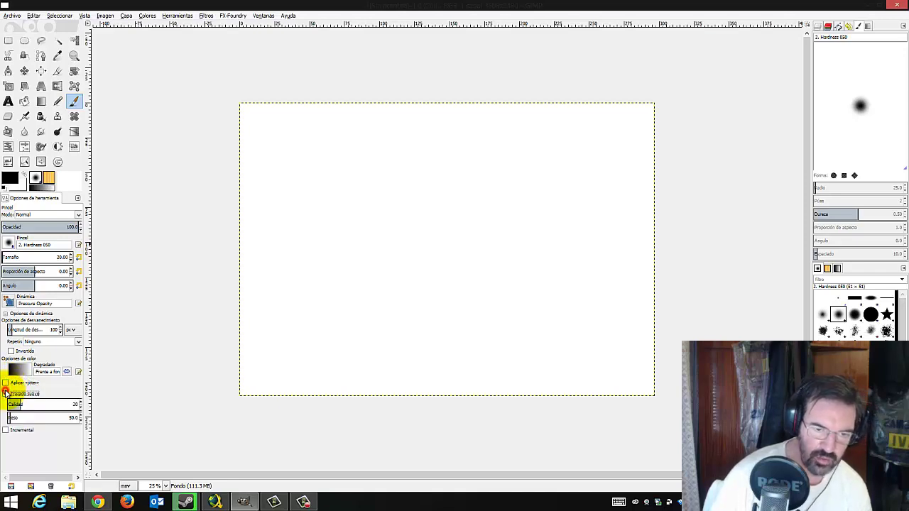
pyautogui.click(6, 393)
pyautogui.click(7, 404)
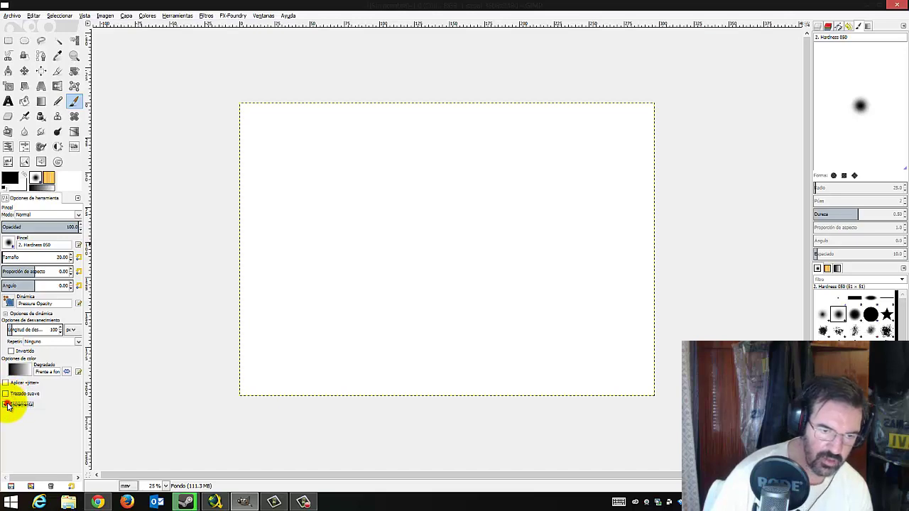
pyautogui.click(6, 404)
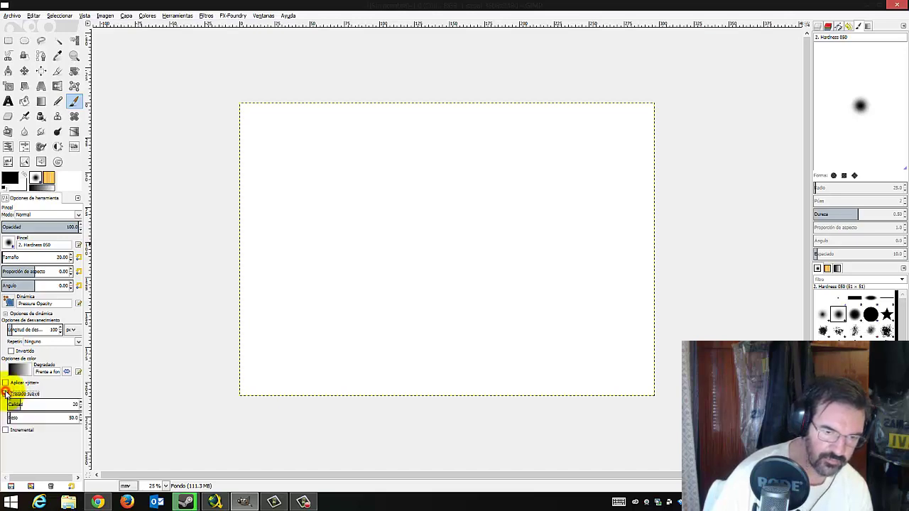
pyautogui.click(5, 394)
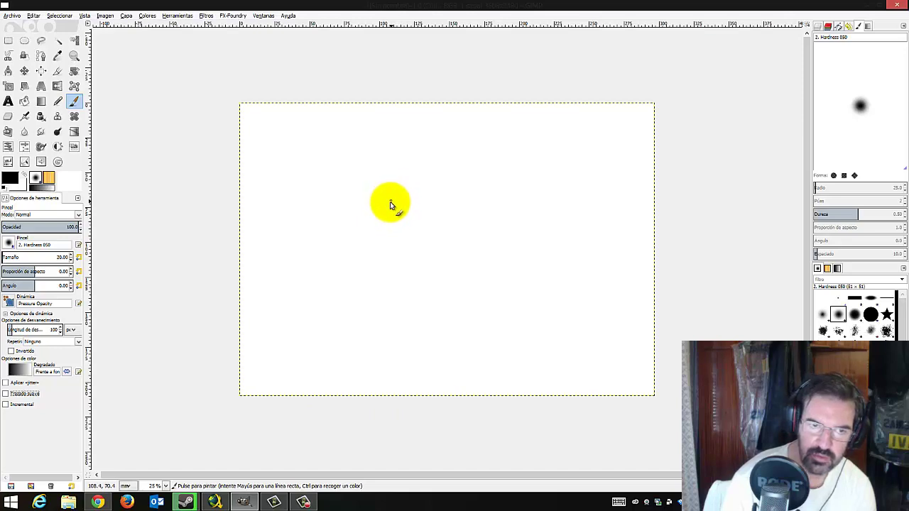
# Enable smooth stroke at higher quality, draw a thin circle, then paint a large soft ring
pyautogui.moveTo(371, 210); pyautogui.dragTo(269, 254)
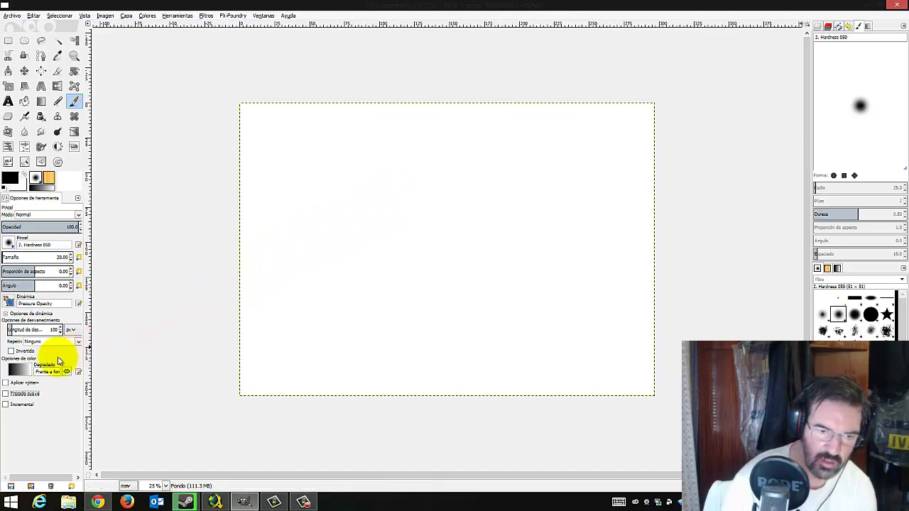
pyautogui.click(5, 394)
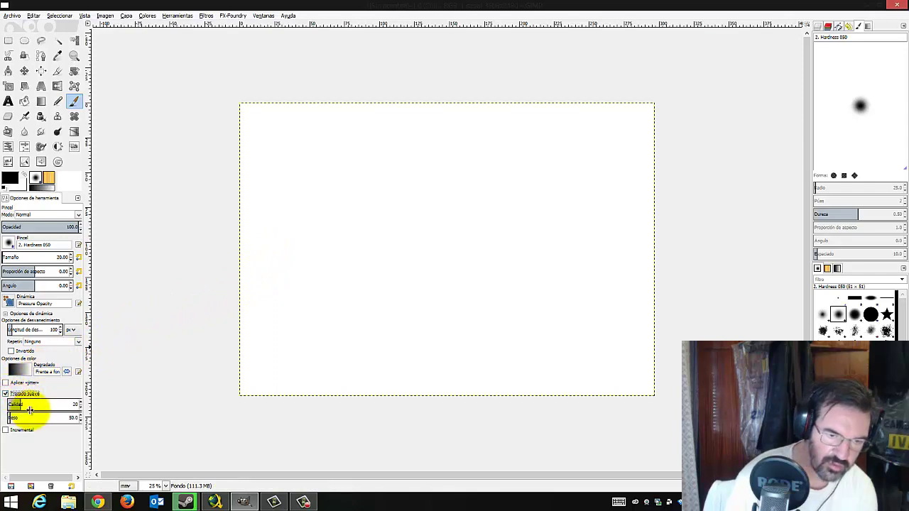
pyautogui.click(39, 404)
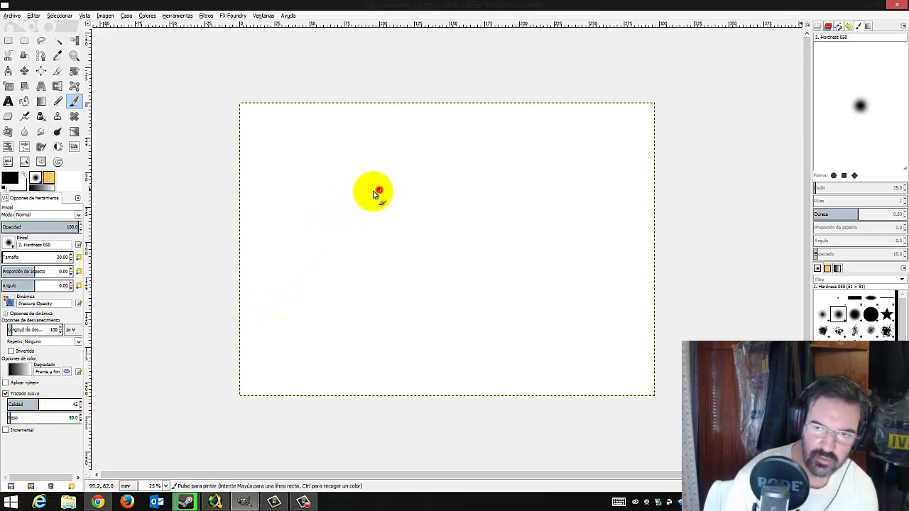
pyautogui.moveTo(379, 189); pyautogui.dragTo(382, 240)
pyautogui.moveTo(382, 190); pyautogui.dragTo(410, 235)
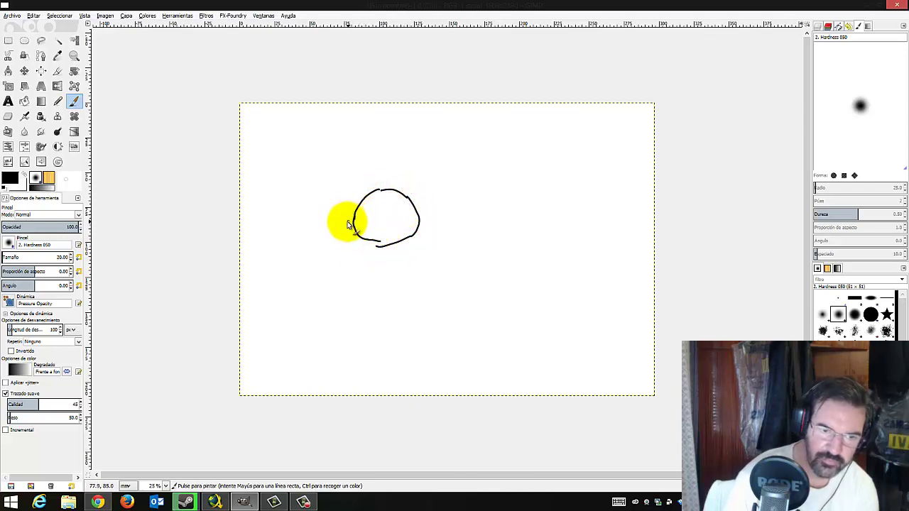
pyautogui.moveTo(19, 261); pyautogui.dragTo(86, 284)
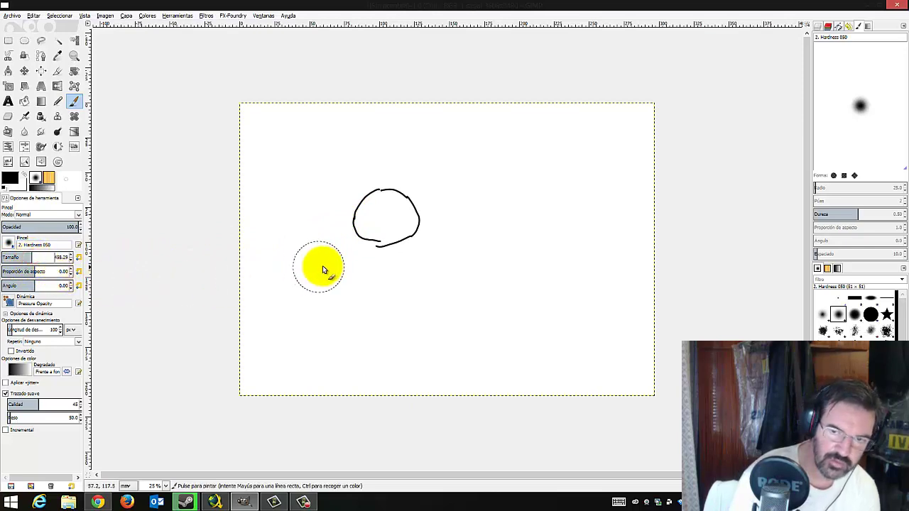
pyautogui.moveTo(318, 260)
pyautogui.mouseDown()
pyautogui.moveTo(357, 271)
pyautogui.moveTo(284, 280)
pyautogui.mouseUp()
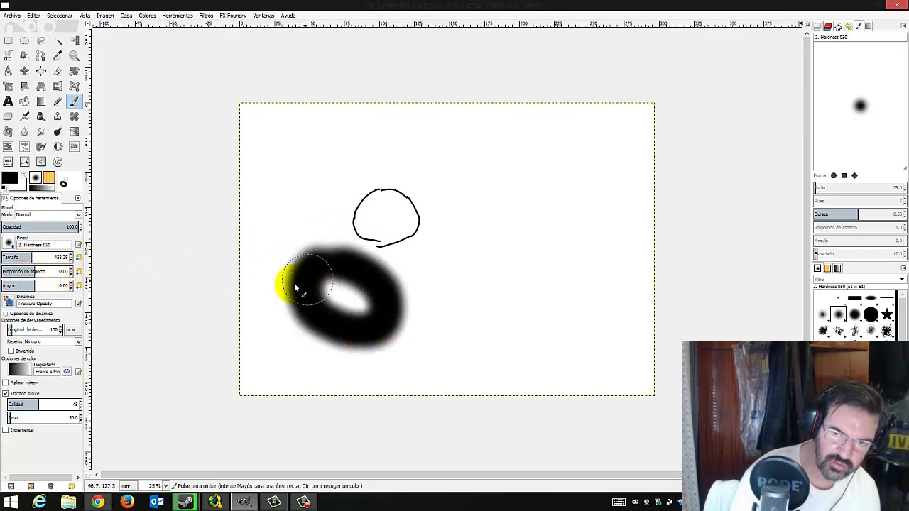
# Choose the 1. Pixel brush, paint black squares at upper left, and lower the brush Size
pyautogui.click(10, 244)
pyautogui.click(21, 259)
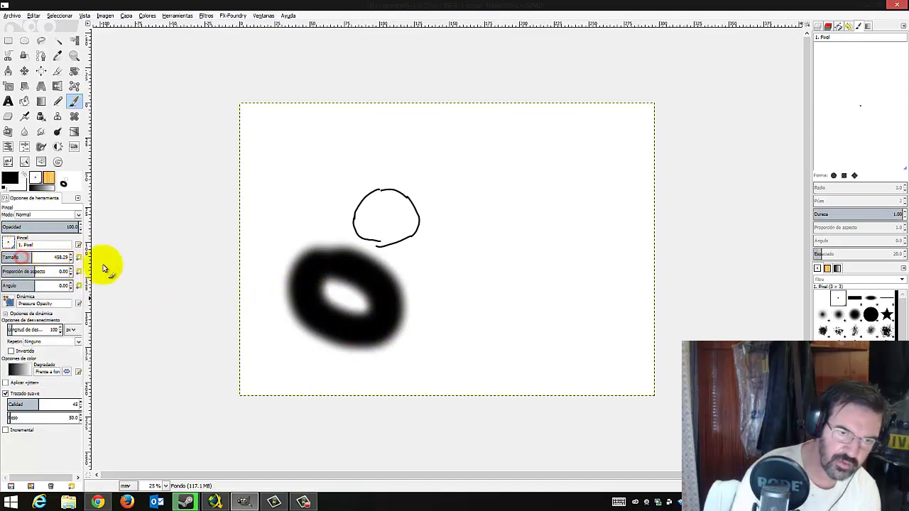
pyautogui.moveTo(306, 188); pyautogui.dragTo(301, 190)
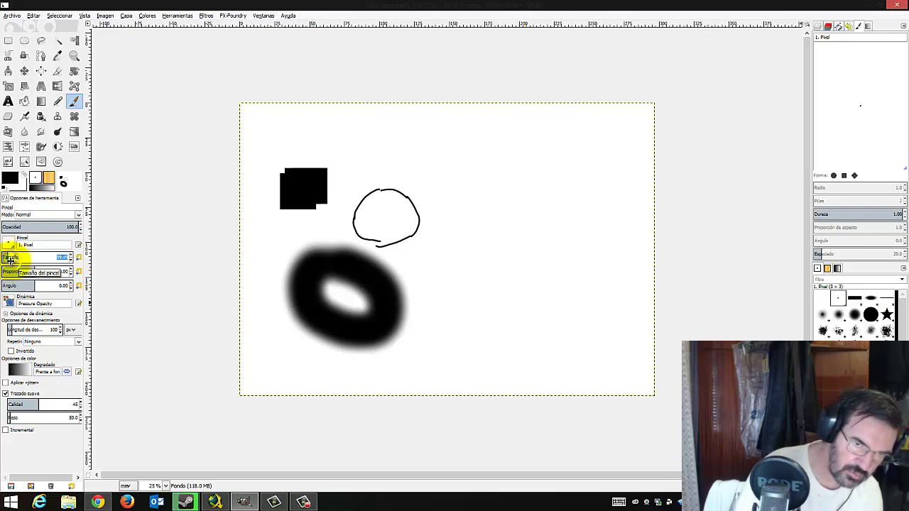
pyautogui.moveTo(10, 261); pyautogui.dragTo(6, 260)
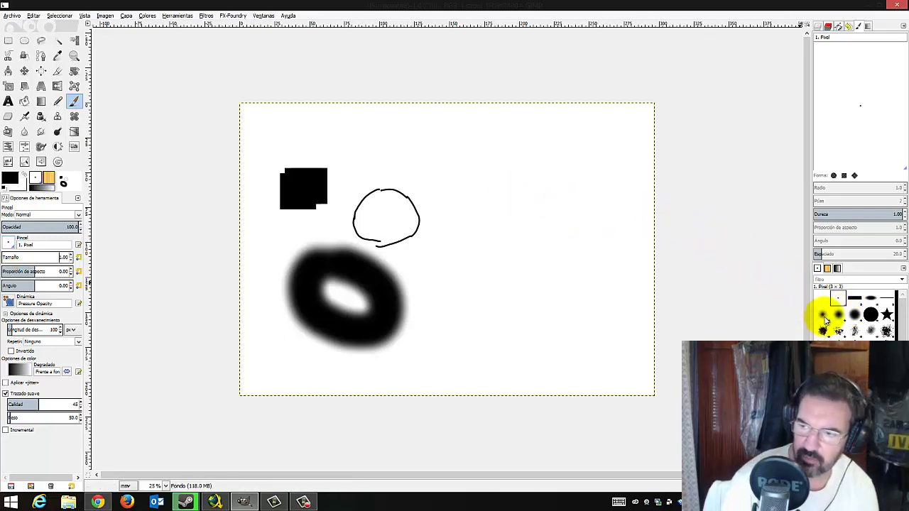
# Switch to the 2. Hardness 025 brush and sketch faint grey strokes on the right side
pyautogui.click(822, 315)
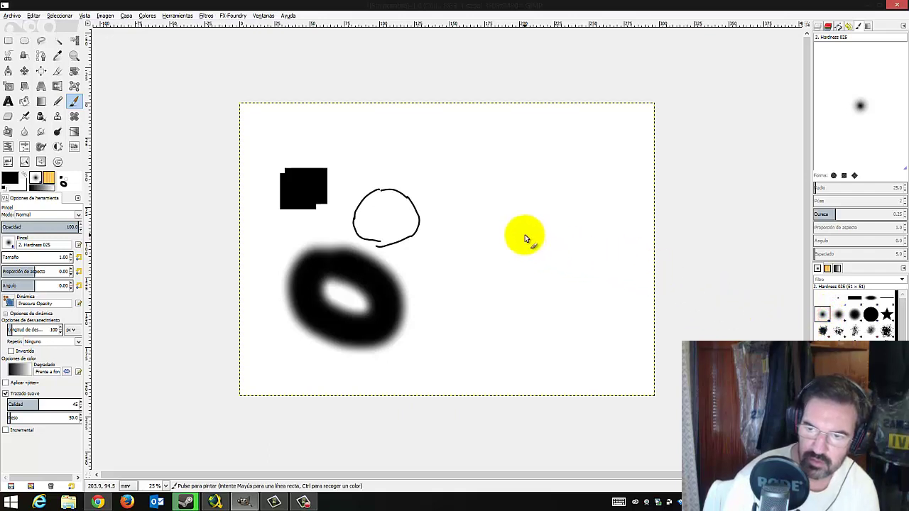
pyautogui.moveTo(524, 234)
pyautogui.mouseDown()
pyautogui.moveTo(517, 239)
pyautogui.moveTo(530, 282)
pyautogui.moveTo(497, 278)
pyautogui.mouseUp()
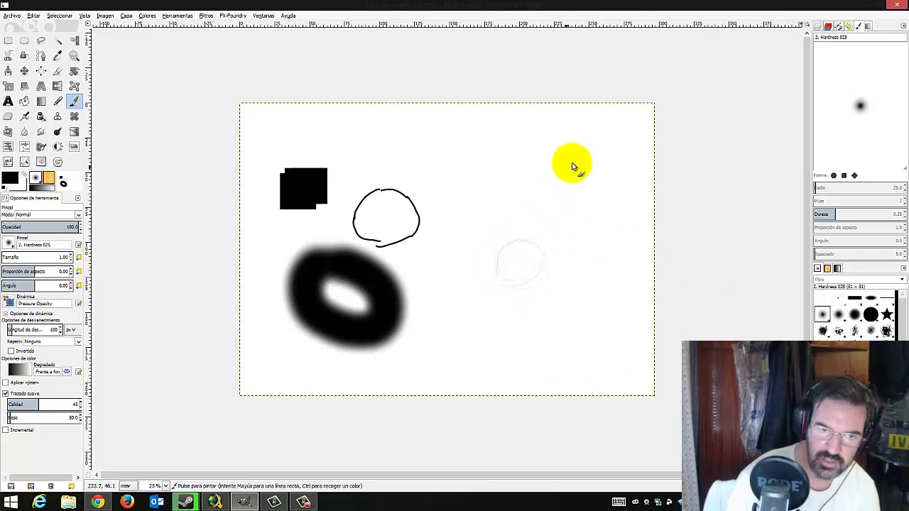
pyautogui.moveTo(572, 162); pyautogui.dragTo(548, 250)
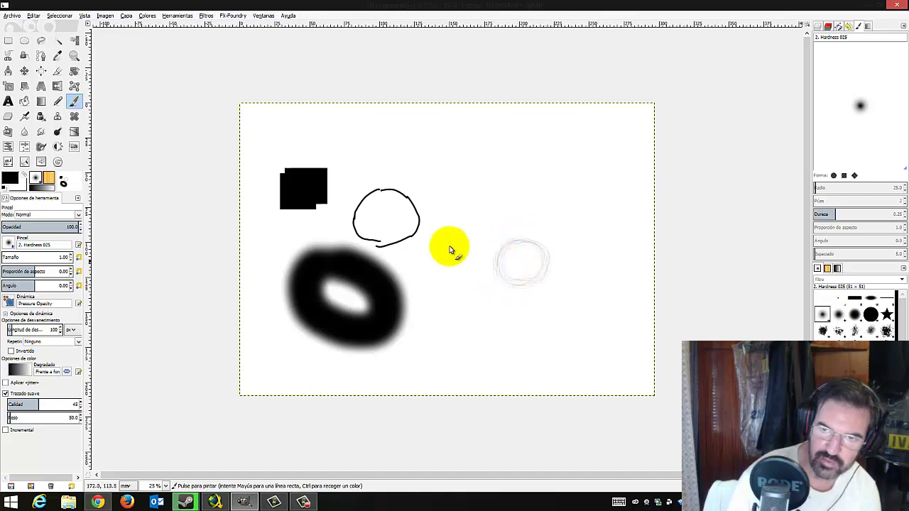
# Clear all test strokes from the layer with Edit > Clear
pyautogui.click(34, 17)
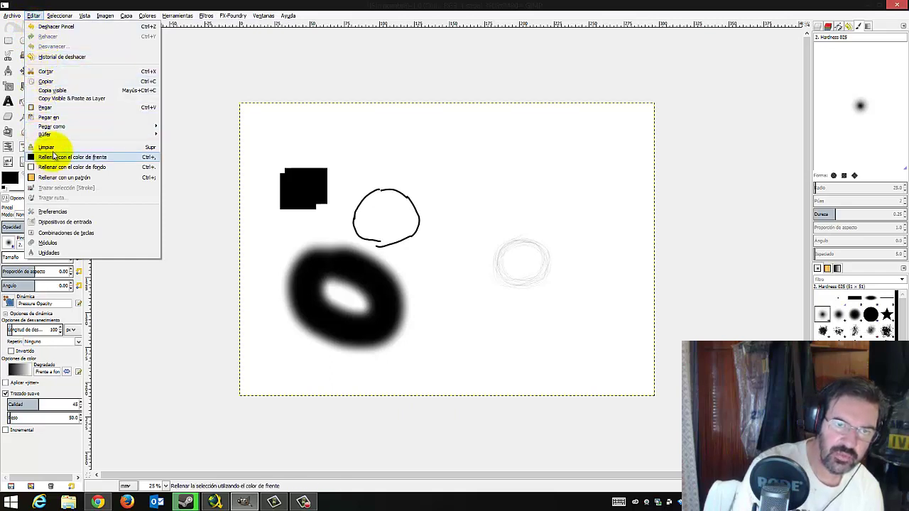
pyautogui.click(47, 148)
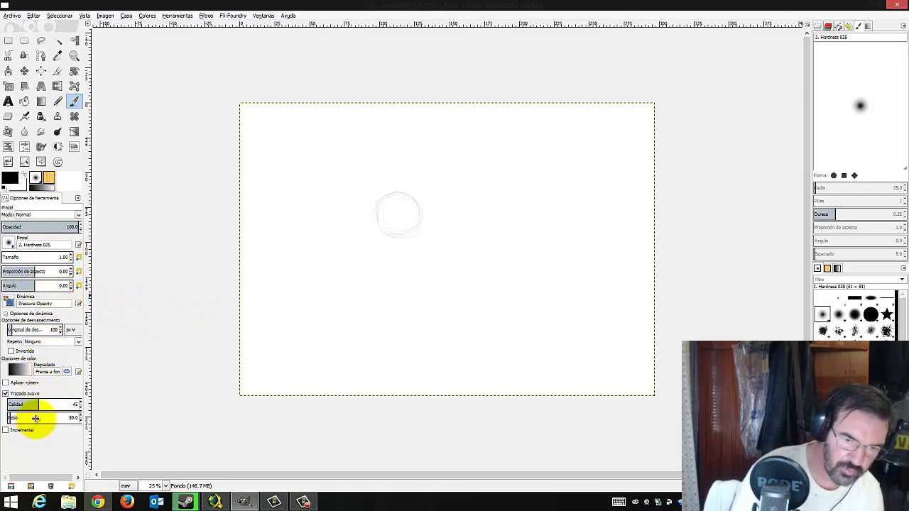
# Raise the Smooth stroke weight and start sketching at the eye's left corner
pyautogui.click(12, 421)
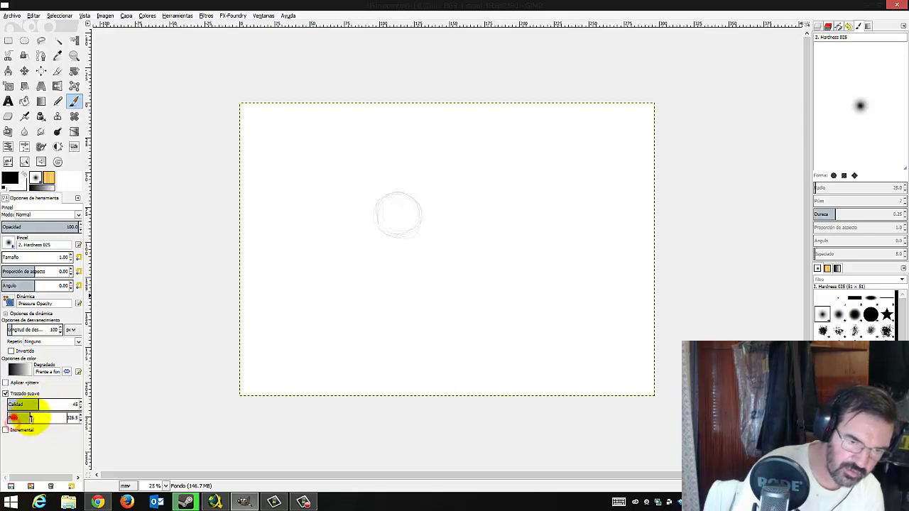
pyautogui.moveTo(12, 420); pyautogui.dragTo(36, 417)
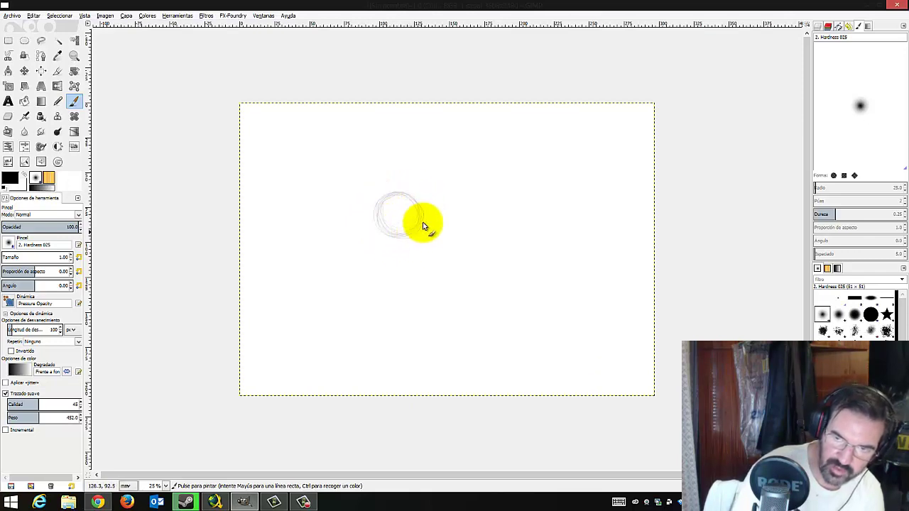
pyautogui.click(362, 215)
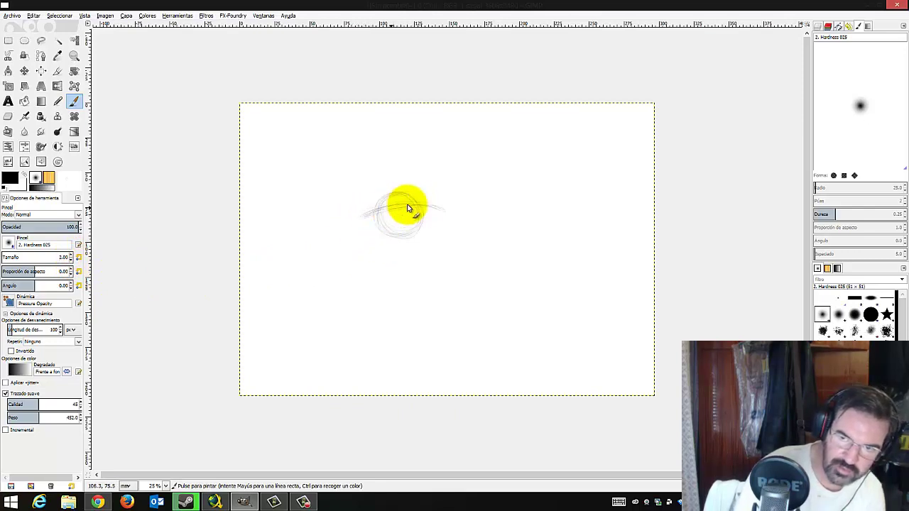
# Sketch an almond eye outline around the faint circle with a small pupil
pyautogui.moveTo(446, 208)
pyautogui.mouseDown()
pyautogui.moveTo(376, 213)
pyautogui.moveTo(426, 217)
pyautogui.moveTo(381, 233)
pyautogui.moveTo(364, 222)
pyautogui.moveTo(415, 237)
pyautogui.mouseUp()
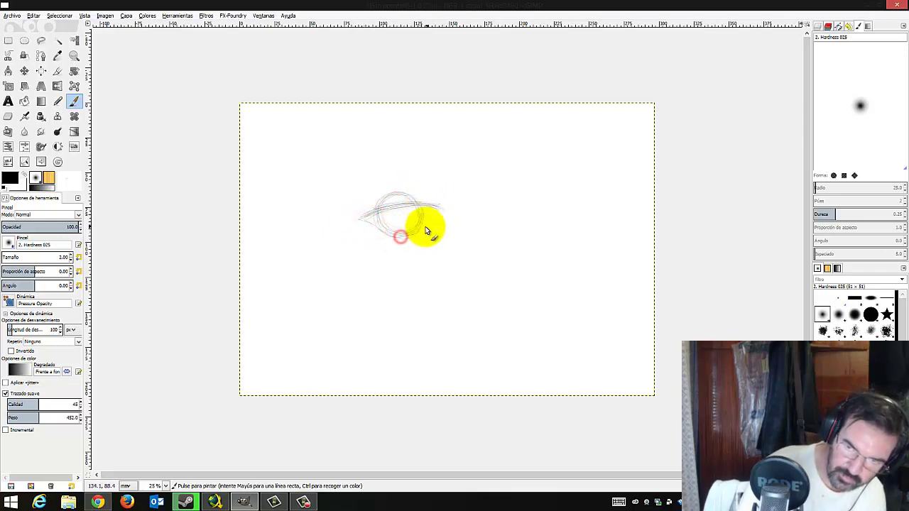
pyautogui.moveTo(436, 221)
pyautogui.mouseDown()
pyautogui.moveTo(412, 238)
pyautogui.moveTo(381, 238)
pyautogui.moveTo(365, 225)
pyautogui.moveTo(412, 239)
pyautogui.moveTo(444, 215)
pyautogui.moveTo(361, 215)
pyautogui.moveTo(405, 206)
pyautogui.moveTo(444, 214)
pyautogui.moveTo(375, 217)
pyautogui.moveTo(441, 215)
pyautogui.mouseUp()
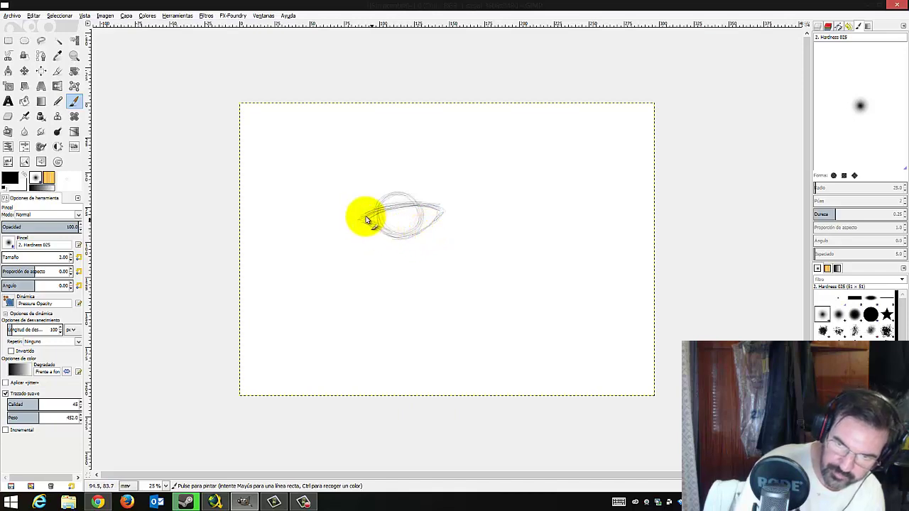
pyautogui.click(363, 217)
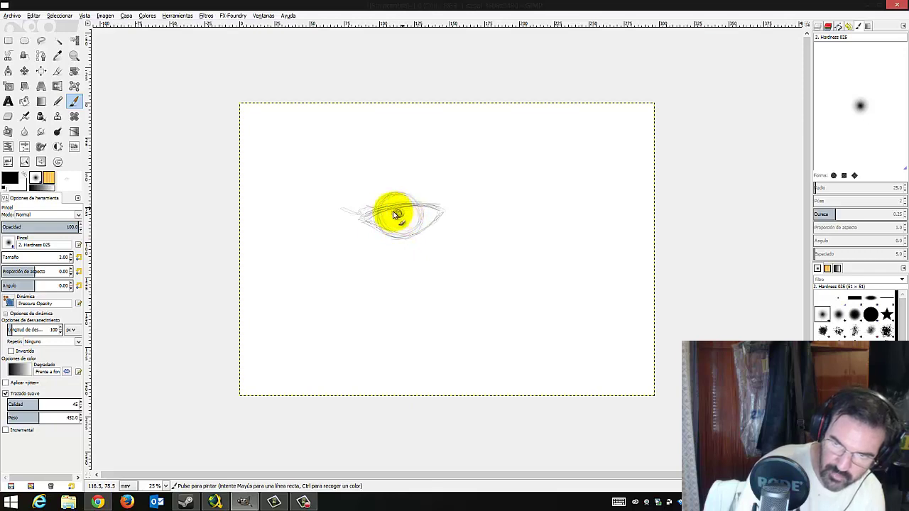
pyautogui.moveTo(399, 209); pyautogui.dragTo(402, 214)
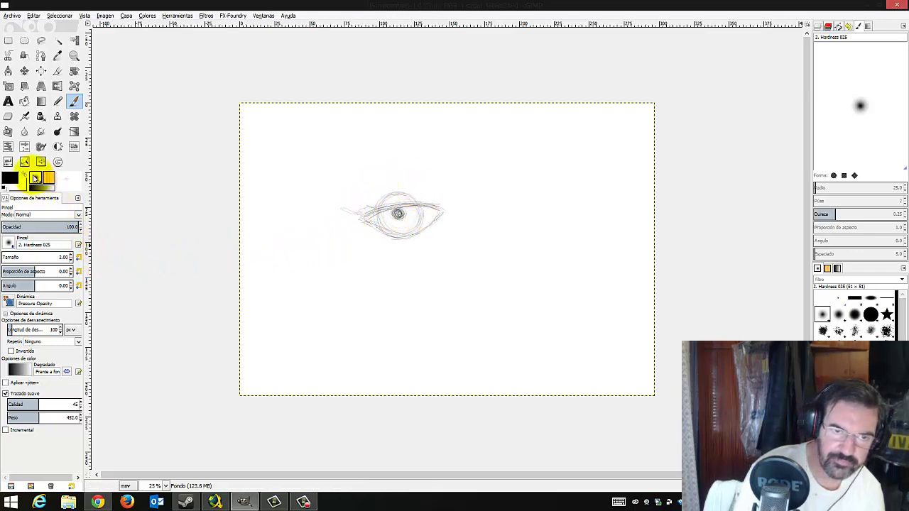
# Try a bright green foreground colour, then revert it to black and confirm
pyautogui.click(10, 179)
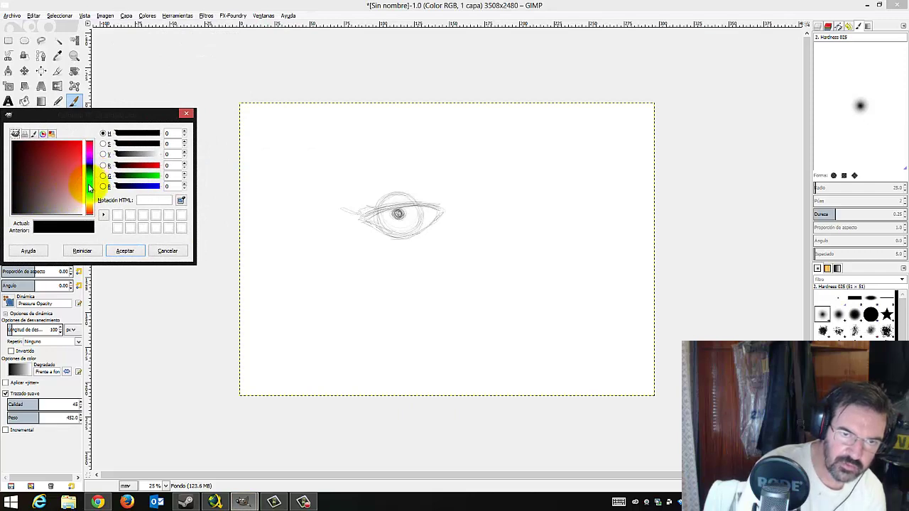
pyautogui.click(90, 185)
pyautogui.click(80, 142)
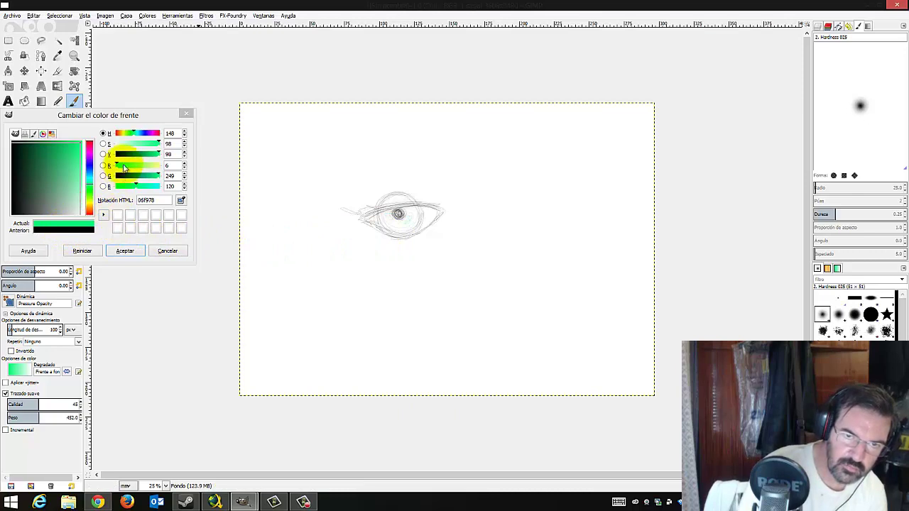
pyautogui.click(21, 151)
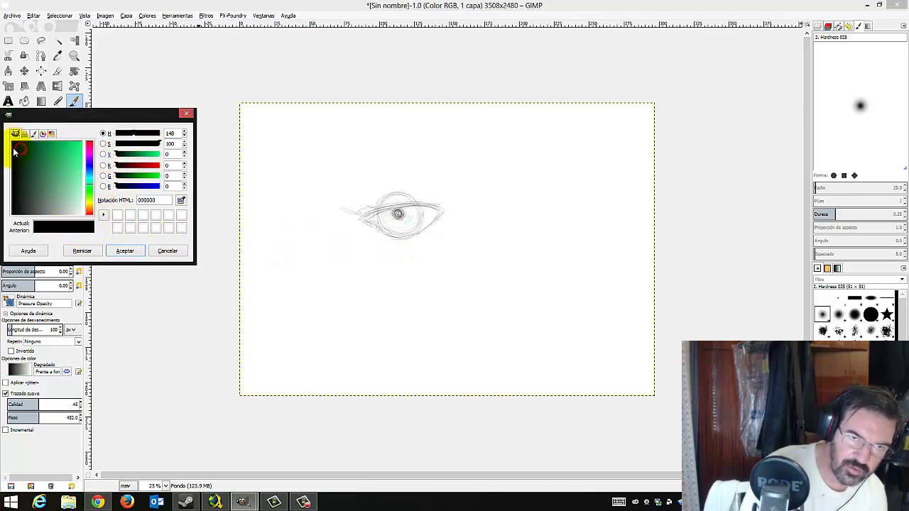
pyautogui.click(125, 251)
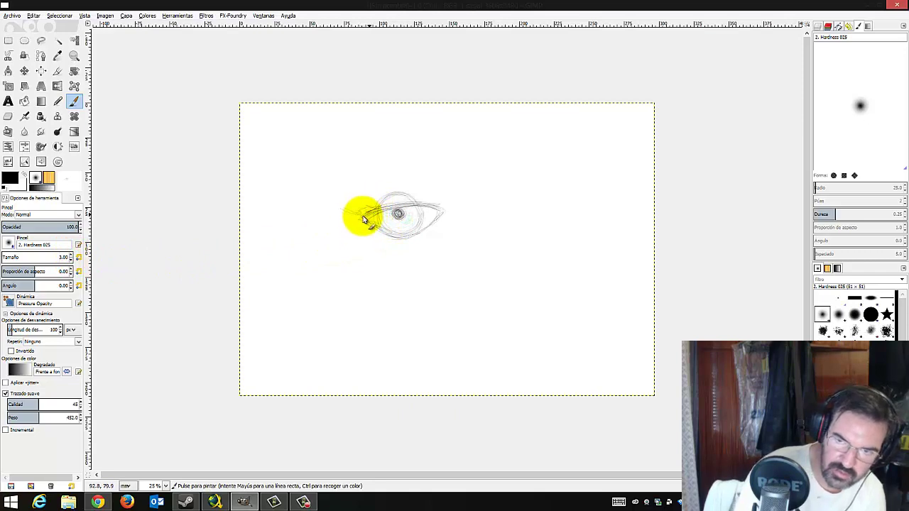
# Darken the eye with extra strokes along the upper lid, both corners and the iris
pyautogui.moveTo(357, 219); pyautogui.dragTo(423, 208)
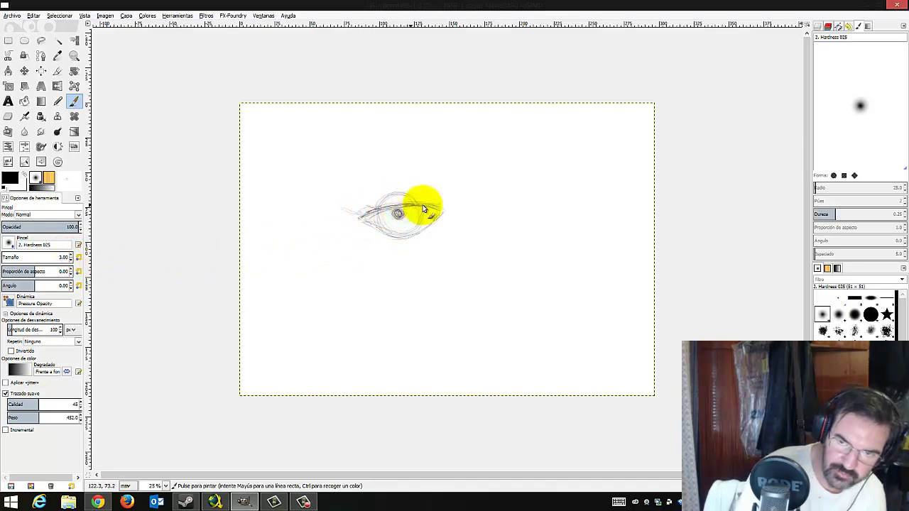
pyautogui.click(440, 211)
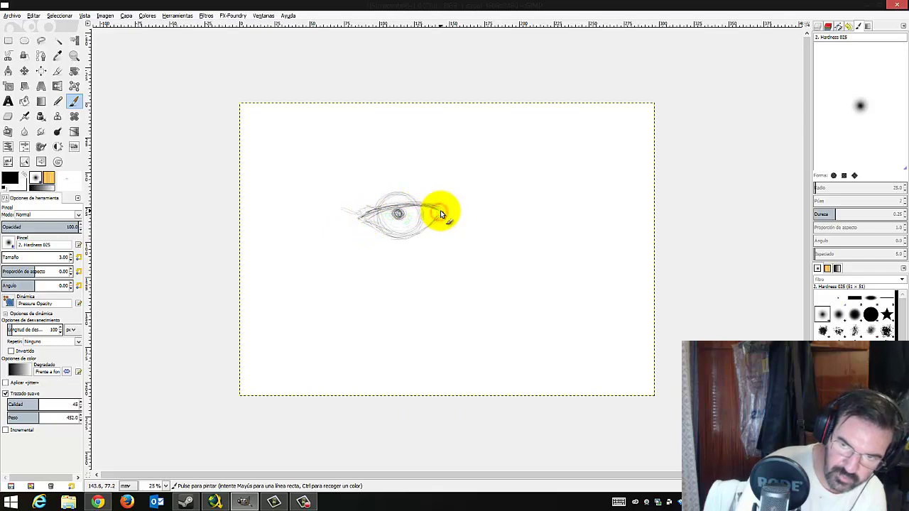
pyautogui.moveTo(439, 213); pyautogui.dragTo(436, 215)
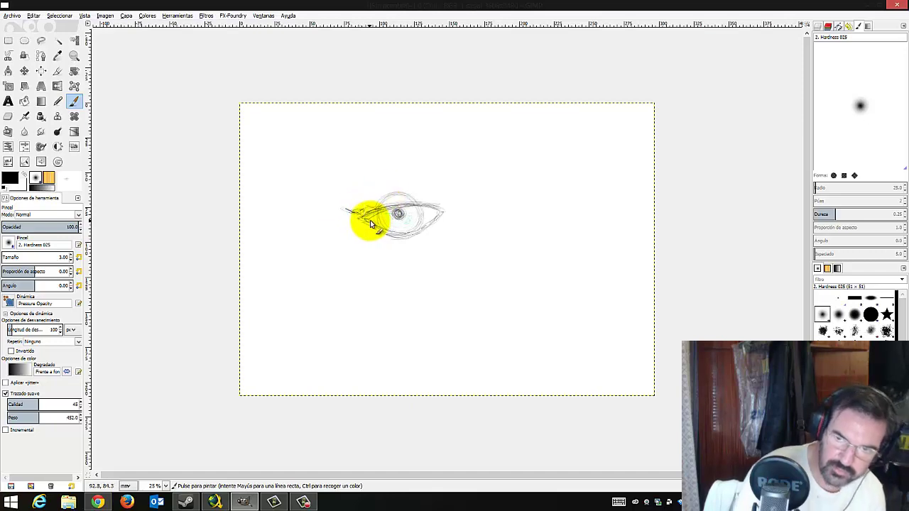
pyautogui.moveTo(355, 213); pyautogui.dragTo(379, 216)
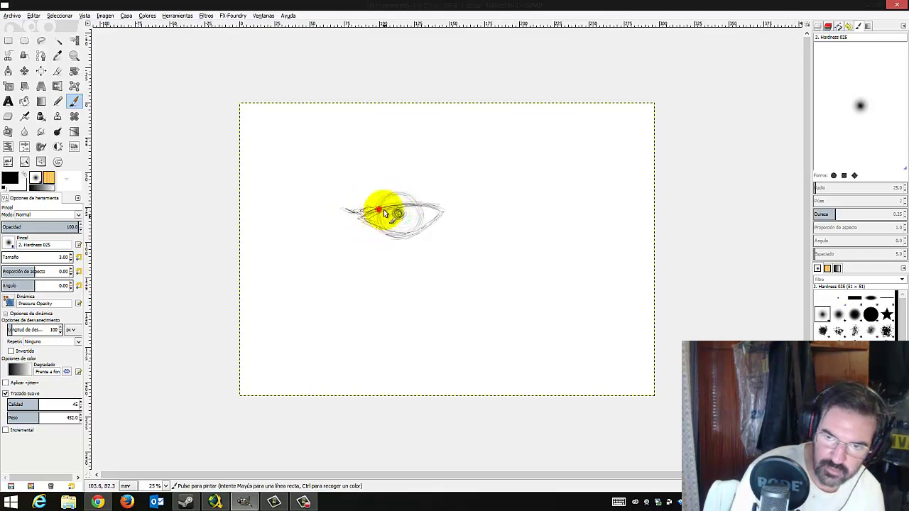
pyautogui.click(376, 209)
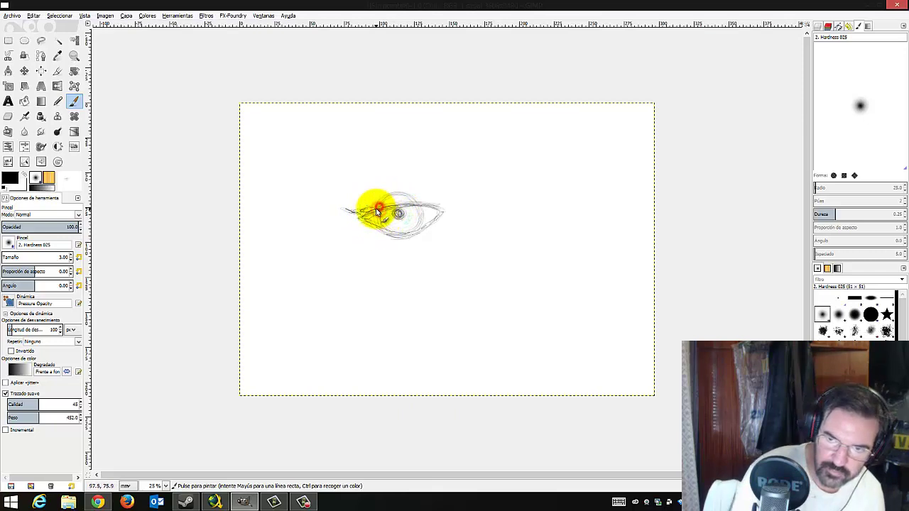
pyautogui.click(418, 205)
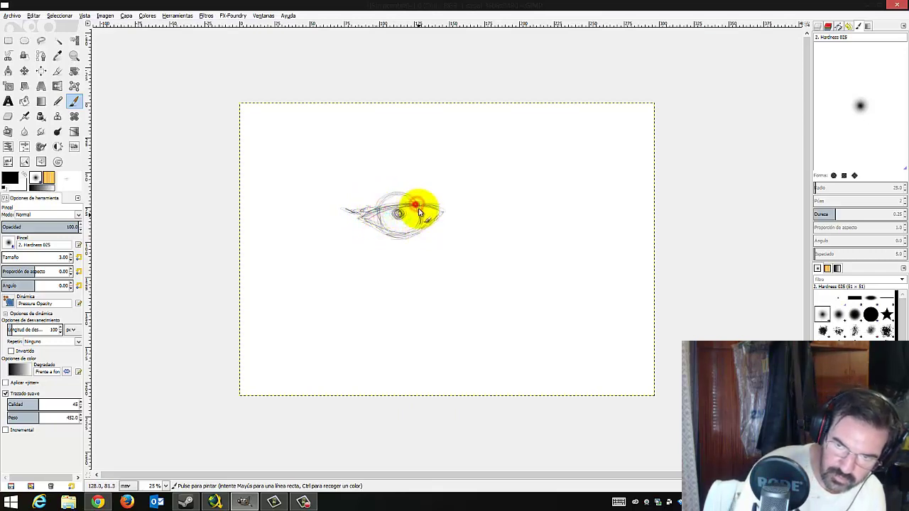
pyautogui.moveTo(399, 218); pyautogui.dragTo(405, 216)
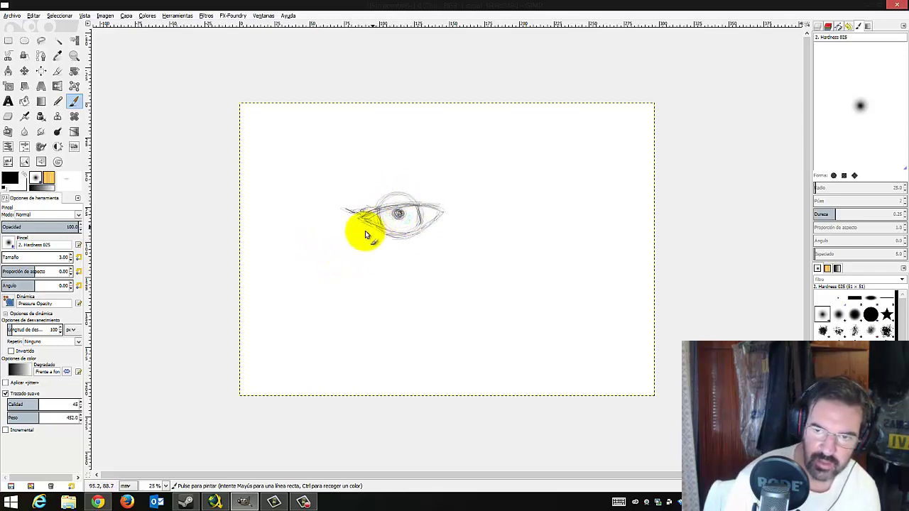
# Switch to the Eraser and lightly erase stray strokes across the eye
pyautogui.click(8, 116)
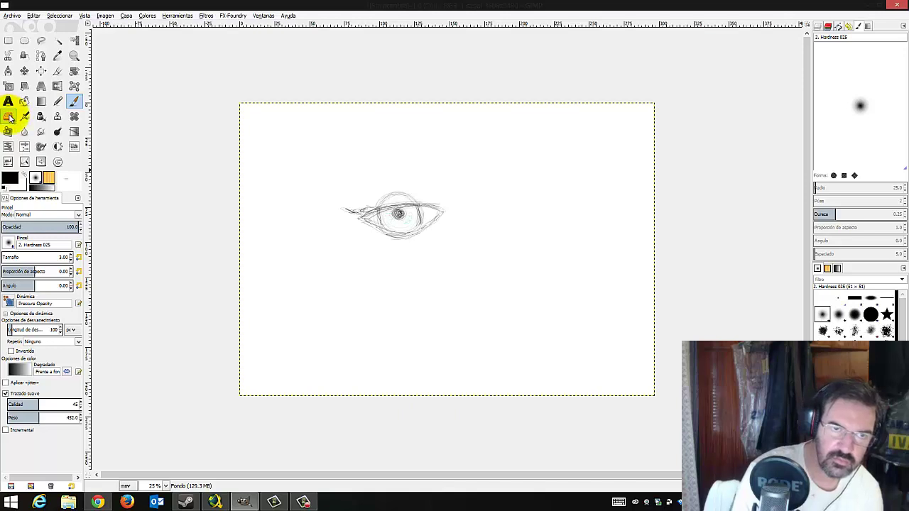
pyautogui.moveTo(391, 200); pyautogui.dragTo(405, 193)
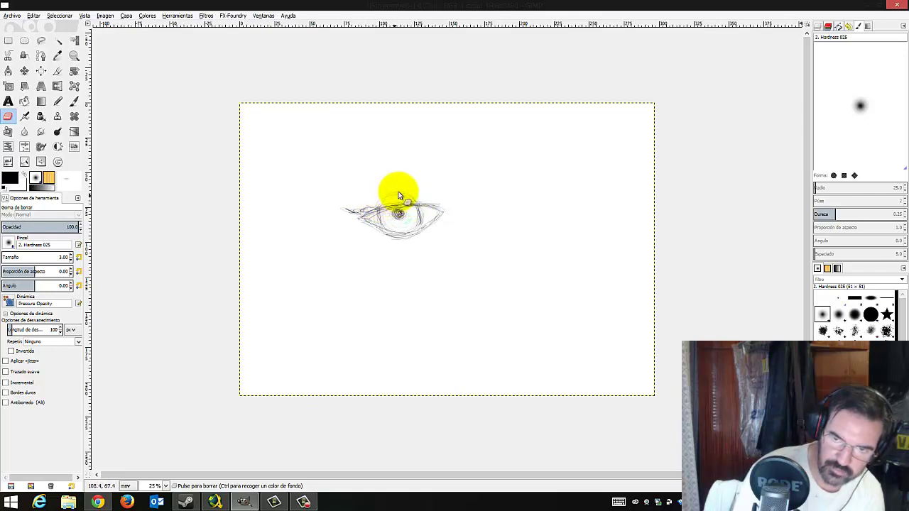
pyautogui.moveTo(382, 198); pyautogui.dragTo(405, 215)
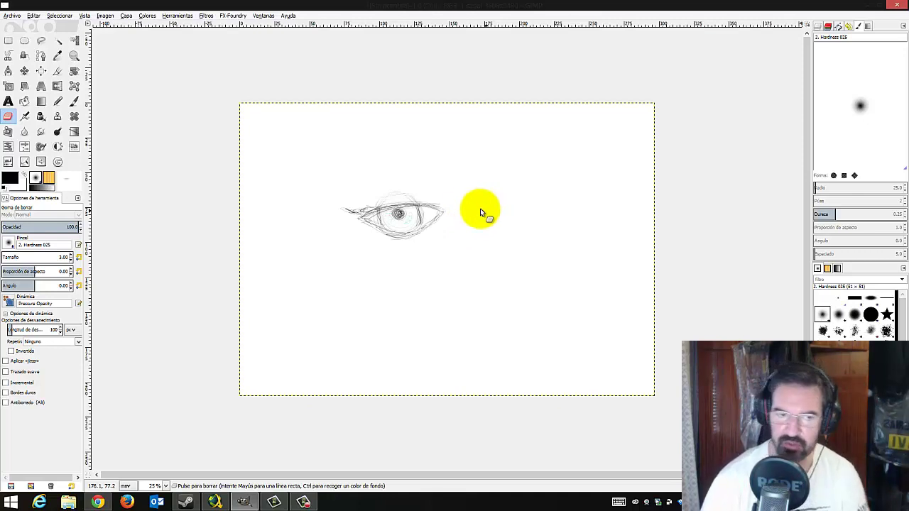
# Close the image via File > Close View, discarding the unsaved changes
pyautogui.click(15, 17)
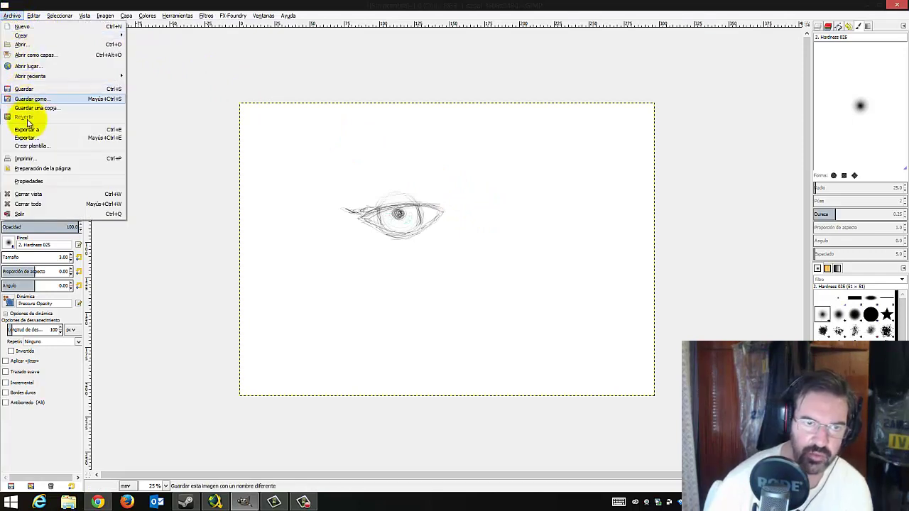
pyautogui.click(35, 206)
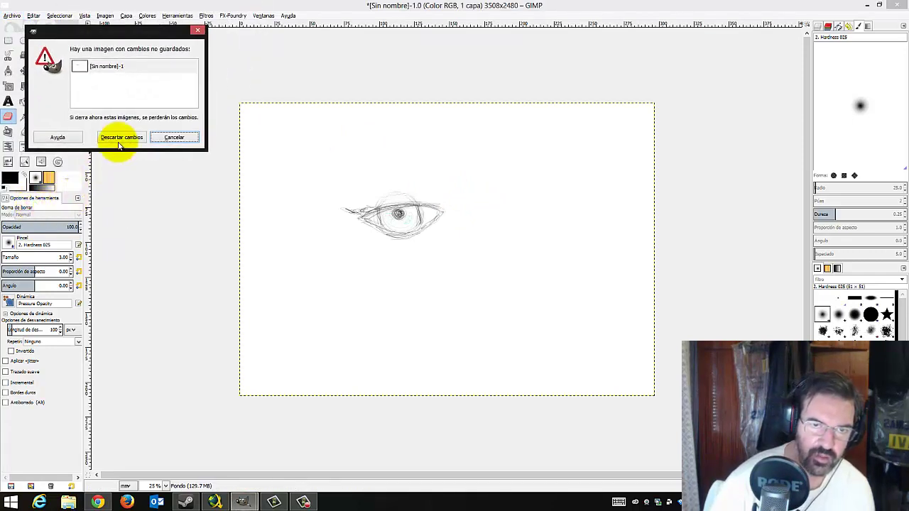
pyautogui.click(123, 138)
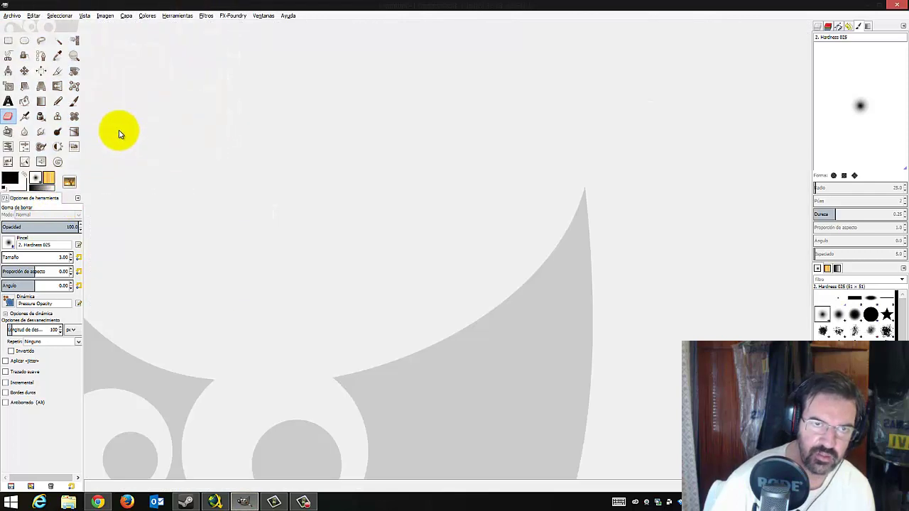